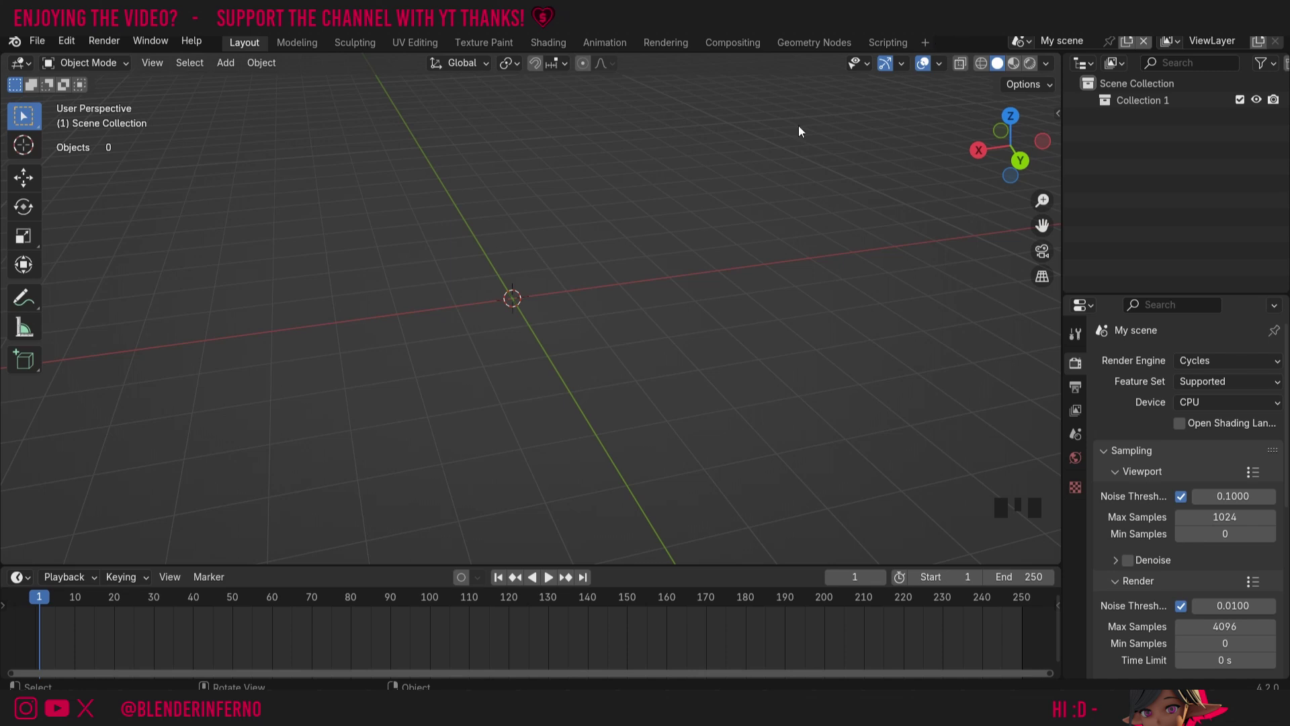
# Step: Add a 2 m cube mesh to the empty scene and switch it into Edit Mode
pyautogui.hotkey('shift', 'a')
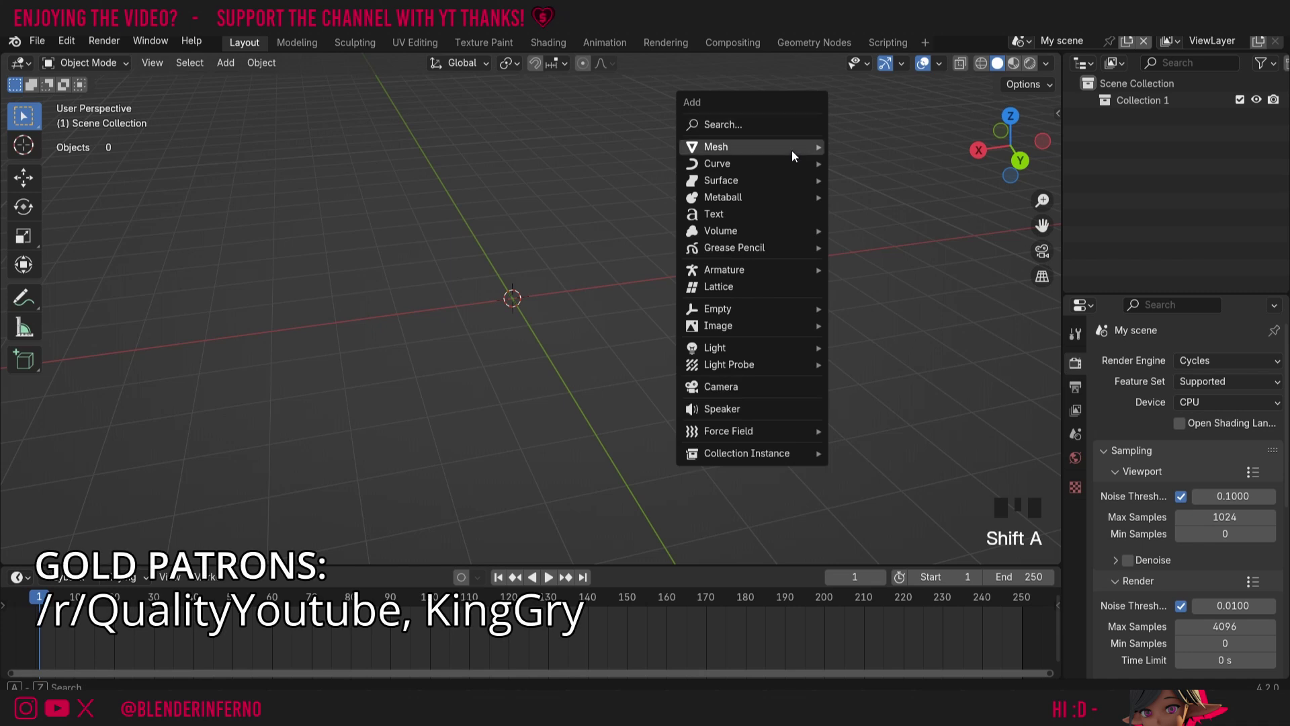
pyautogui.moveTo(792, 148)
pyautogui.click(842, 165)
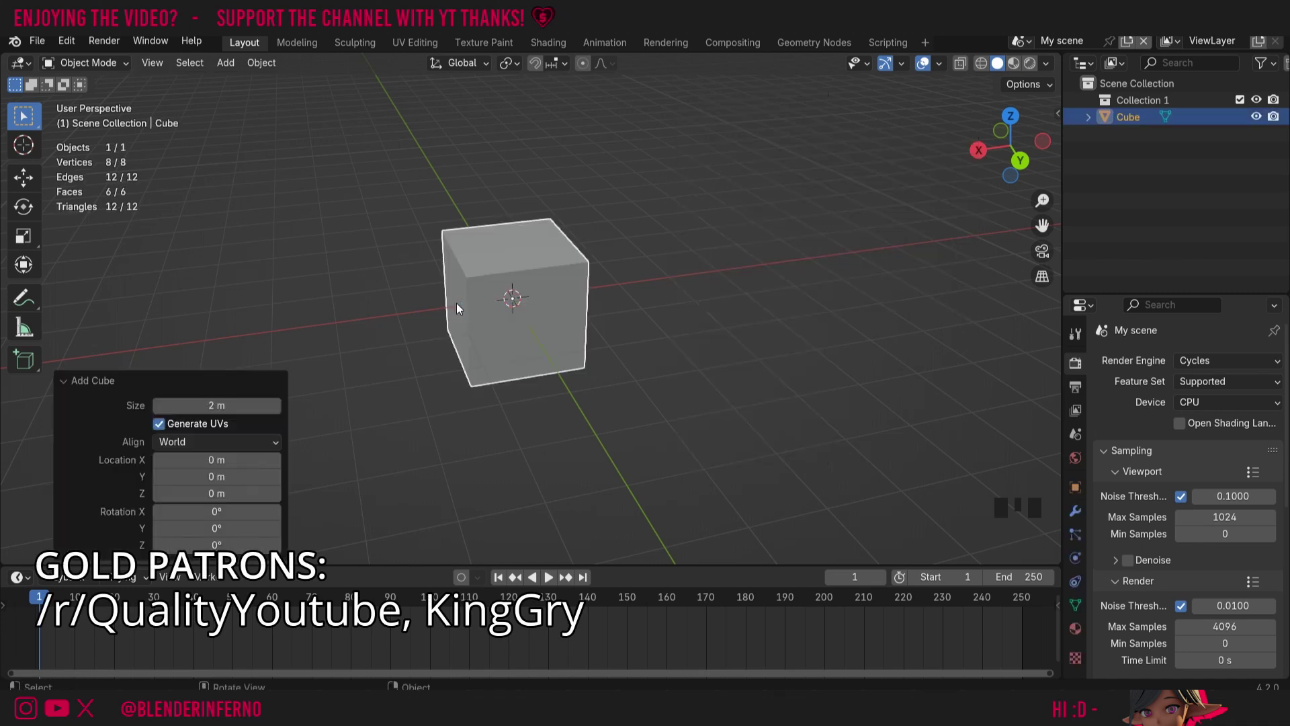
pyautogui.press('Tab')
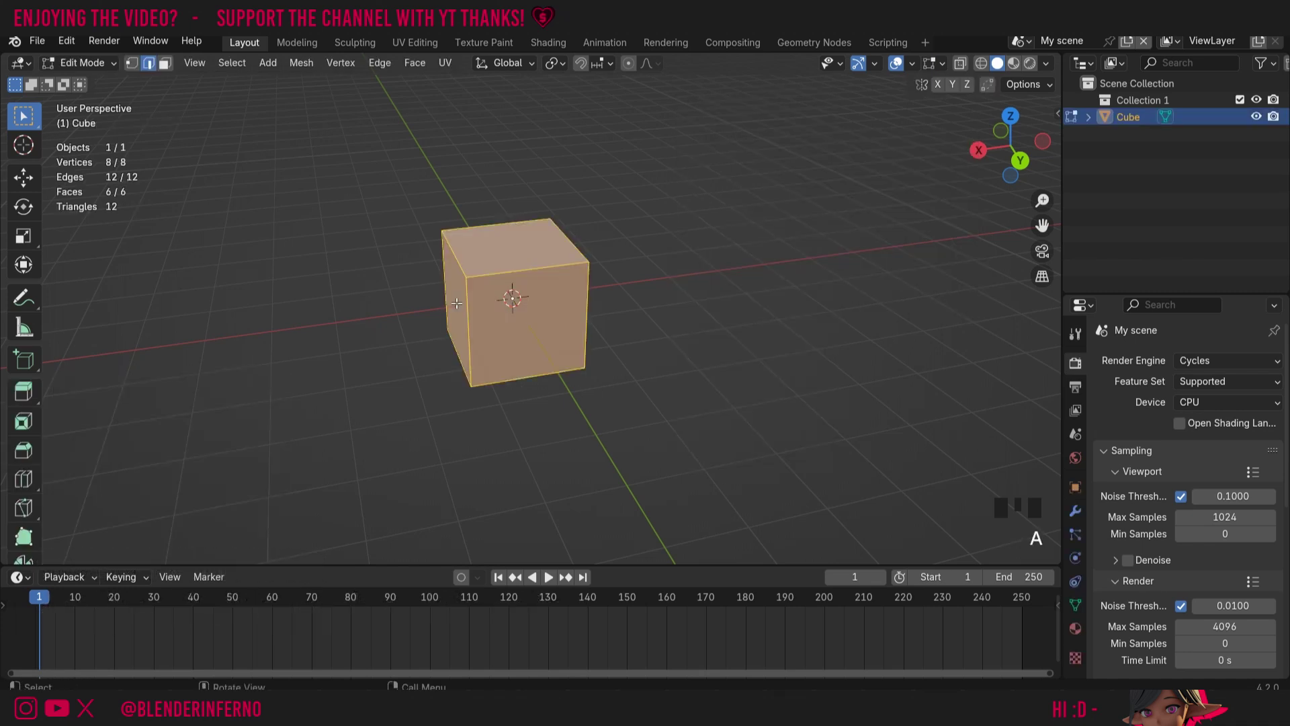
# Step: Select all and subdivide the cube with 8 cuts, making a 9×9 face grid per side
pyautogui.press('a')
pyautogui.rightClick(436, 293)
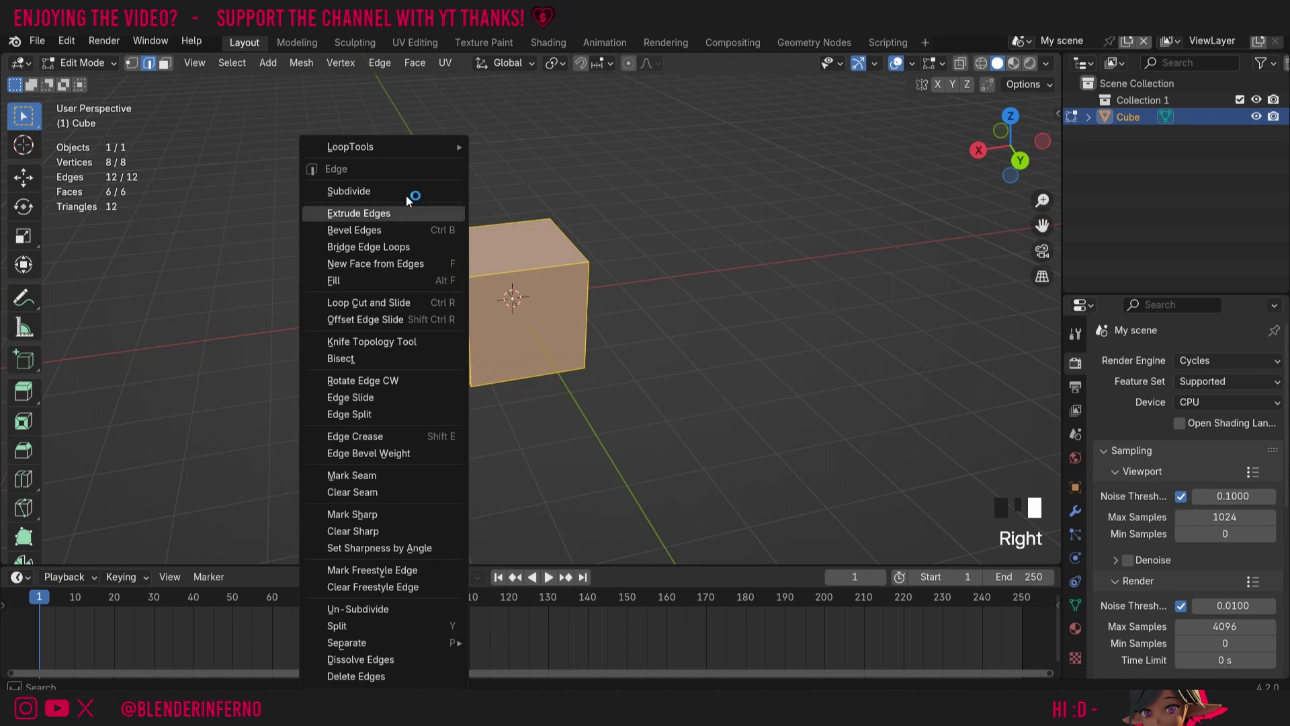
pyautogui.click(405, 194)
pyautogui.click(94, 419)
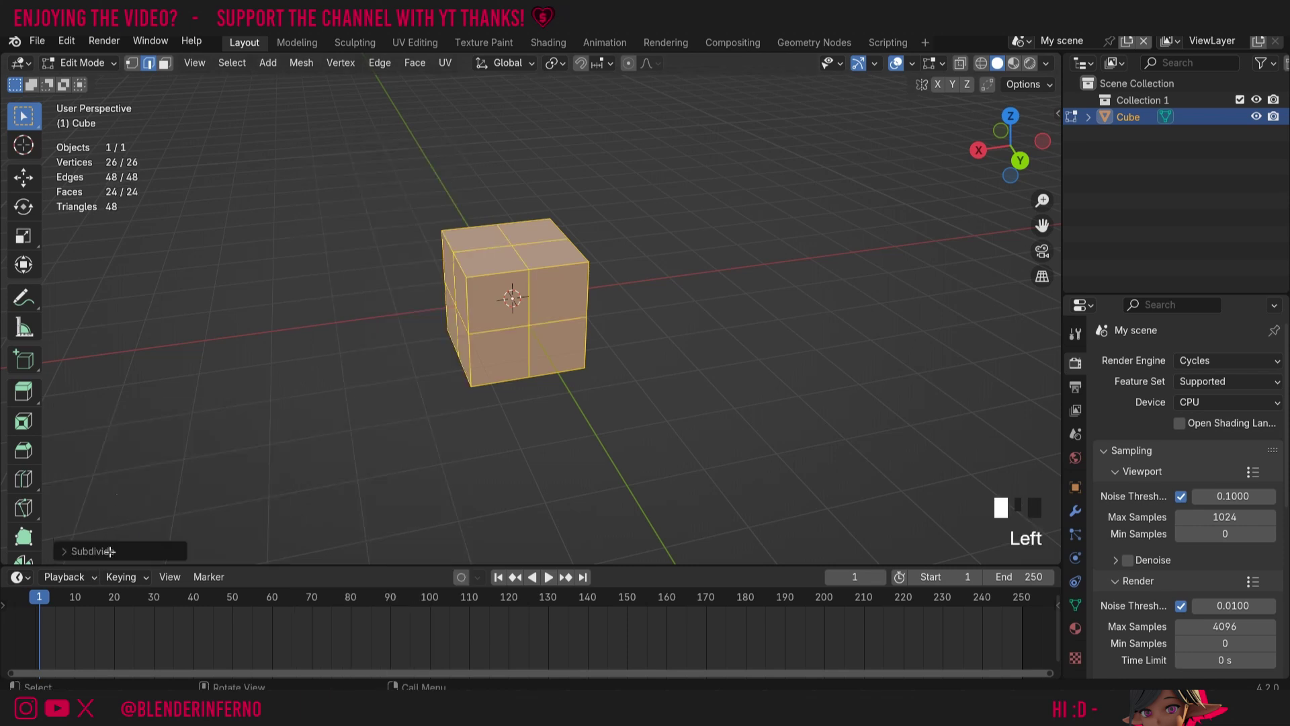
pyautogui.click(64, 551)
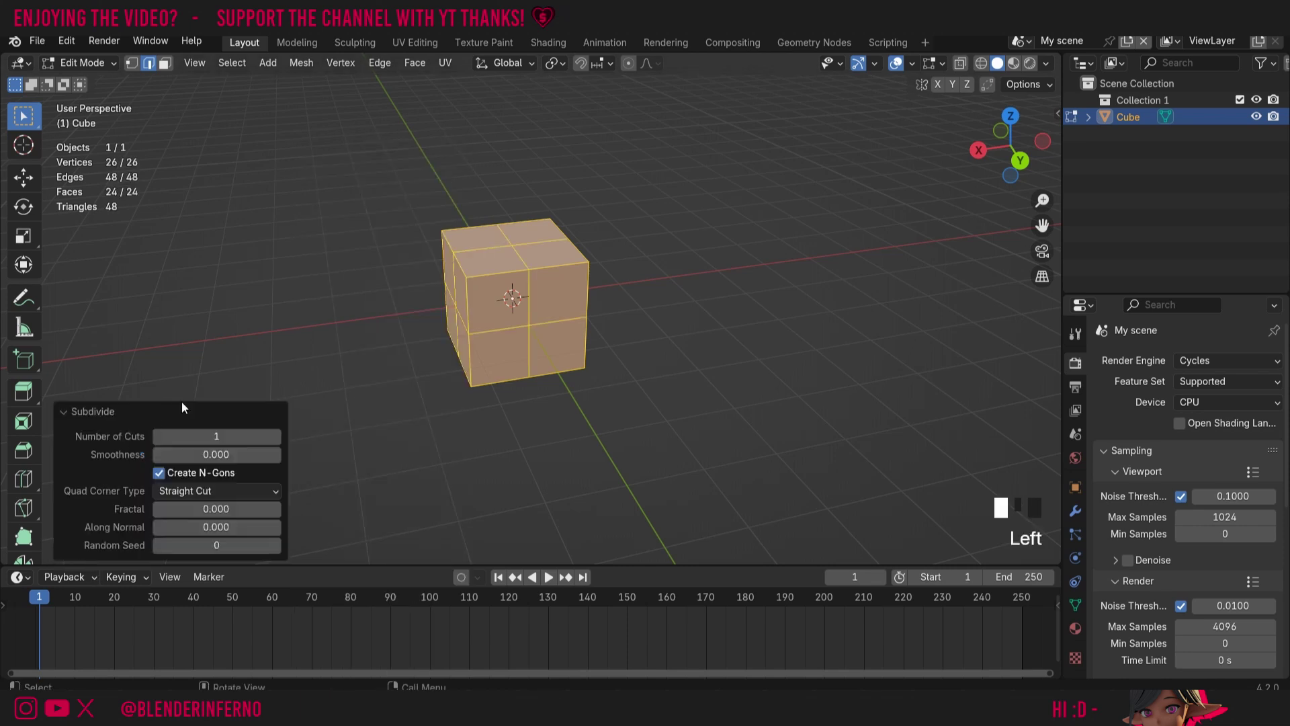
pyautogui.doubleClick(210, 431)
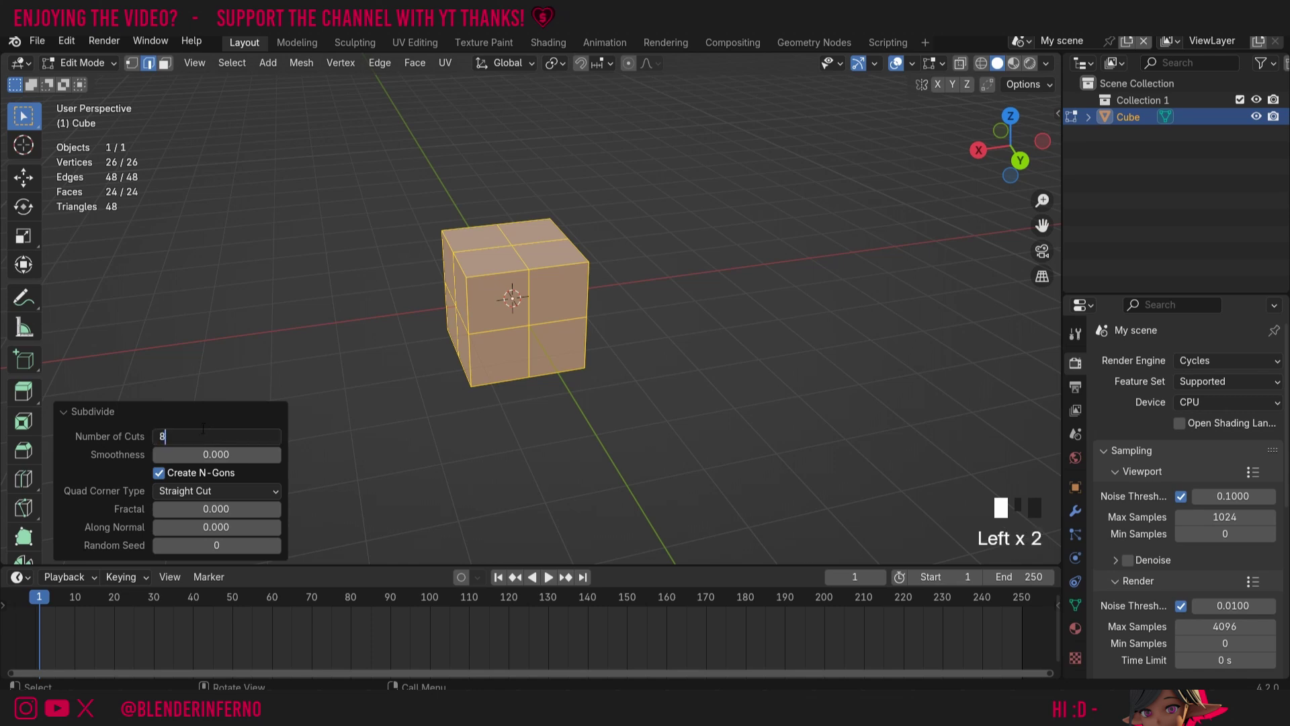
pyautogui.press('Return')
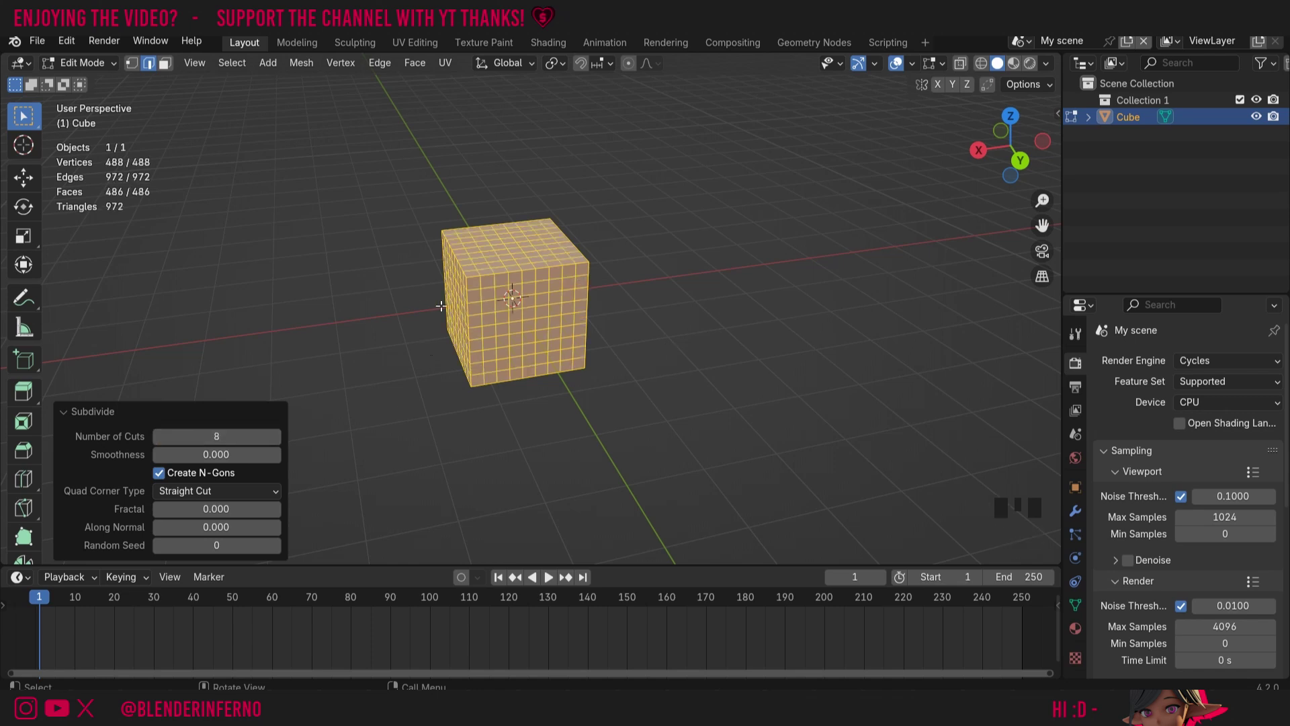
# Step: In face select mode, fill-select all 81 front faces between two opposite corner faces
pyautogui.press('3')
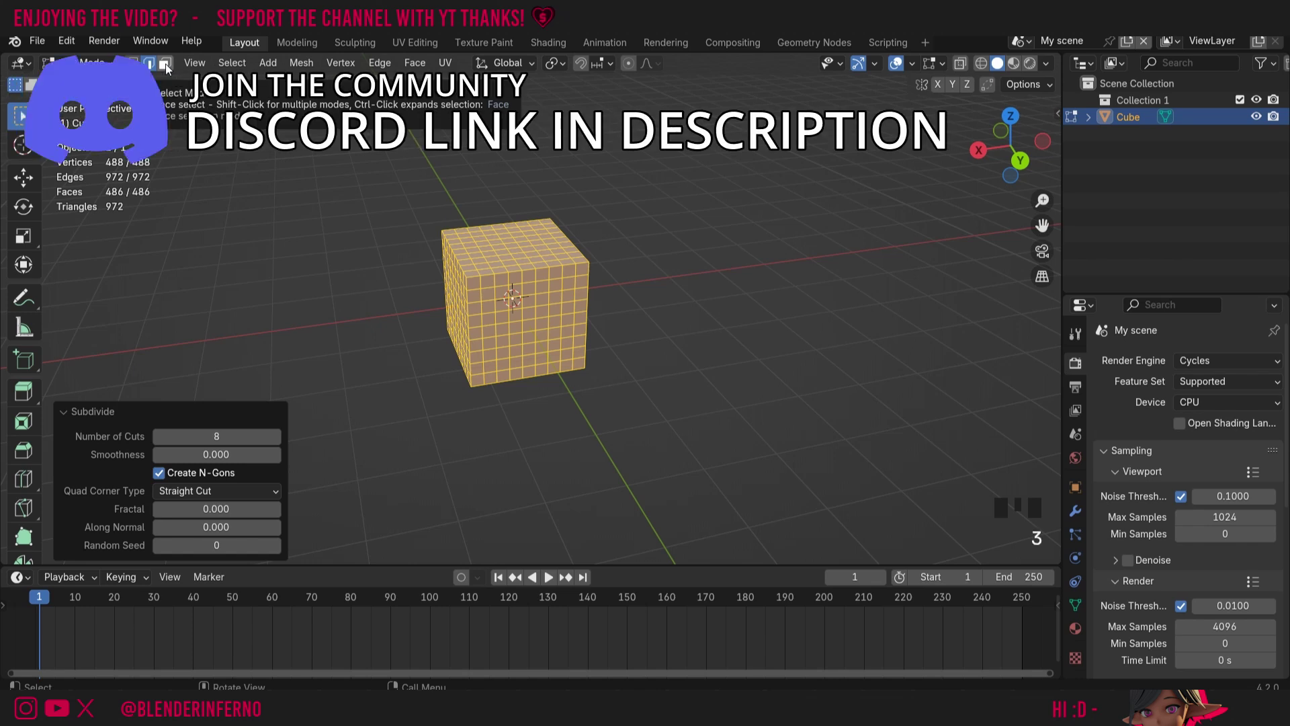
pyautogui.click(166, 67)
pyautogui.scroll(-1, 24, 383)
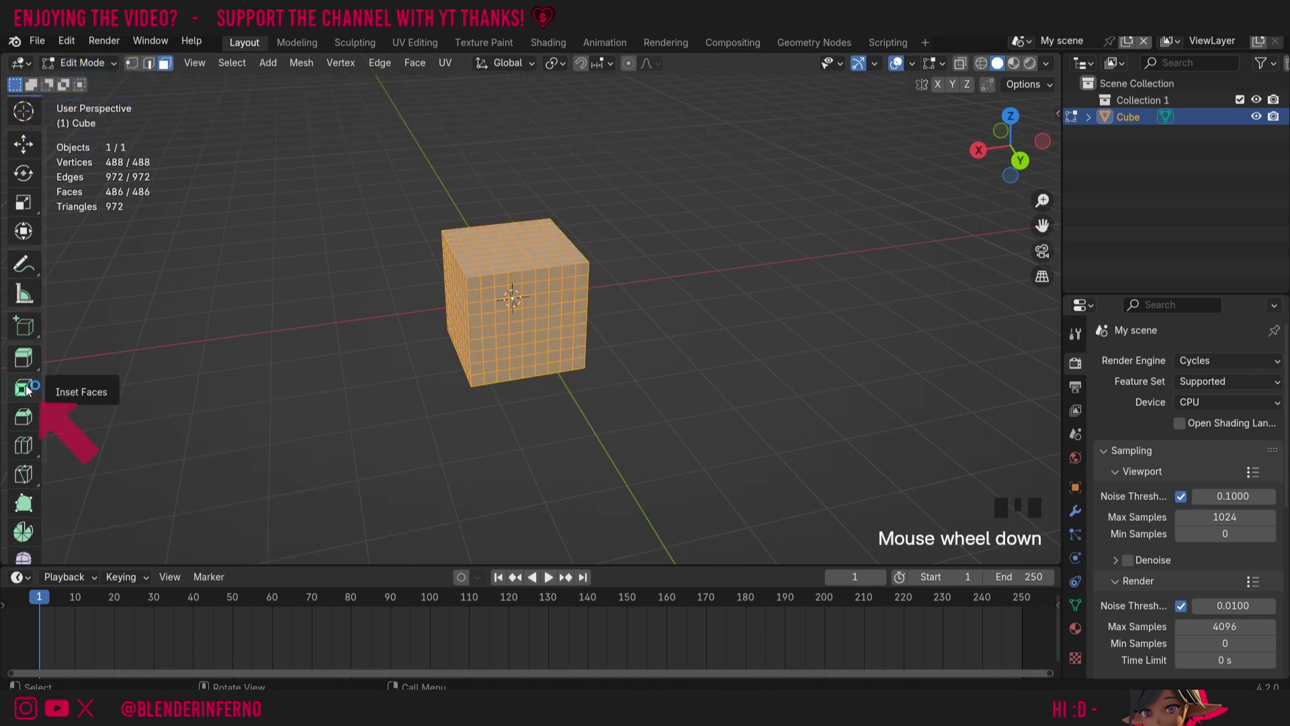
pyautogui.click(474, 283)
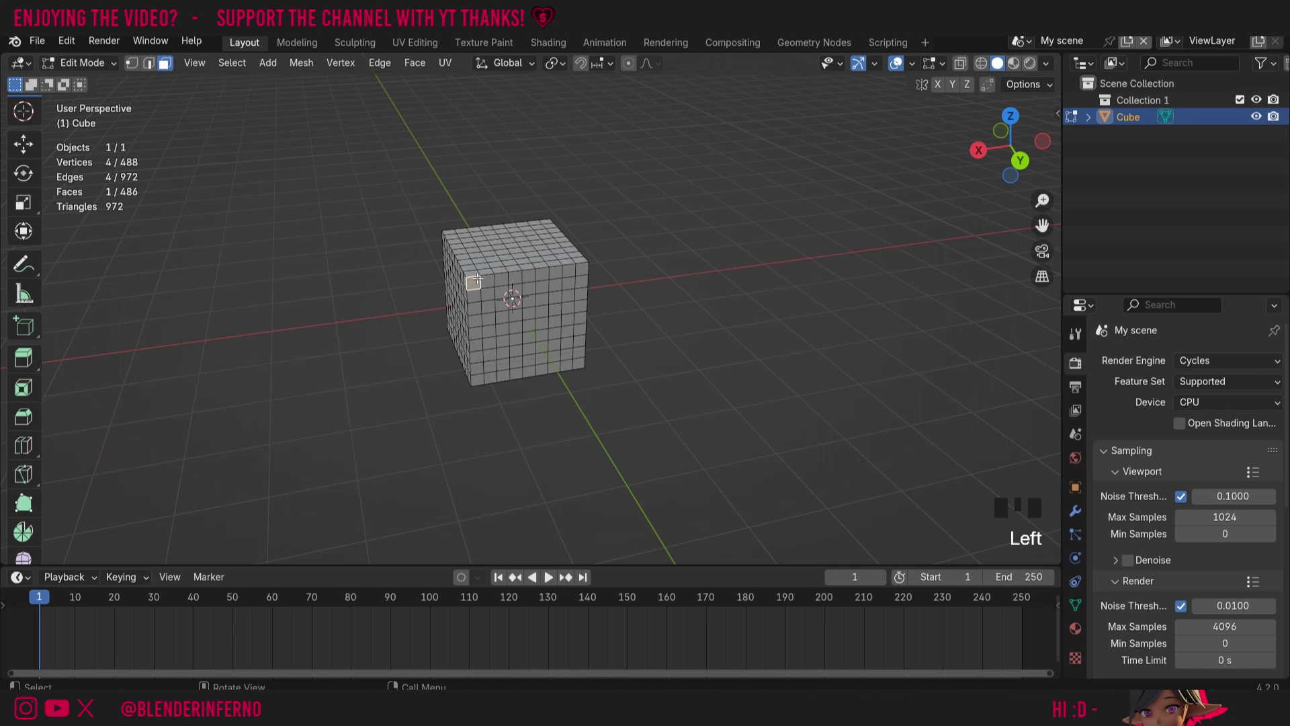
pyautogui.keyDown('ctrl'); pyautogui.keyDown('shift'); pyautogui.click(577, 363); pyautogui.keyUp('shift'); pyautogui.keyUp('ctrl')
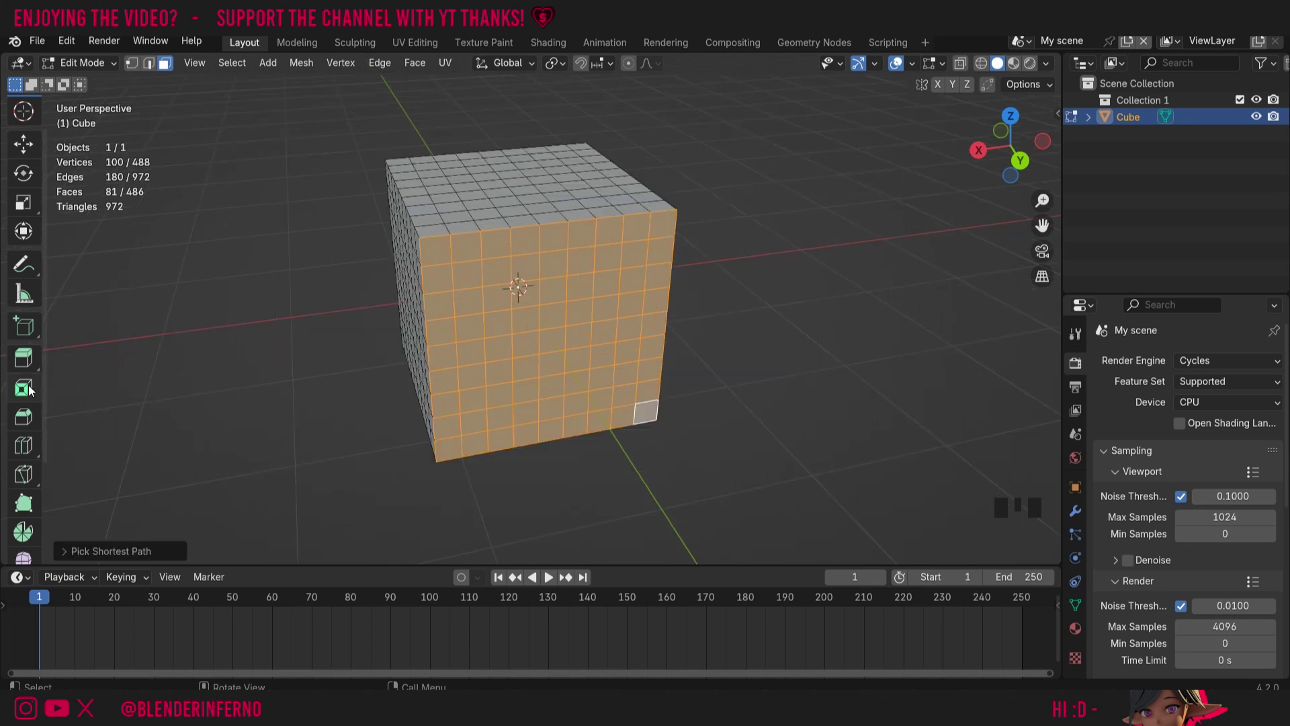
# Step: Try the Inset Faces tool and a modal I inset on the front faces, undoing both
pyautogui.click(24, 388)
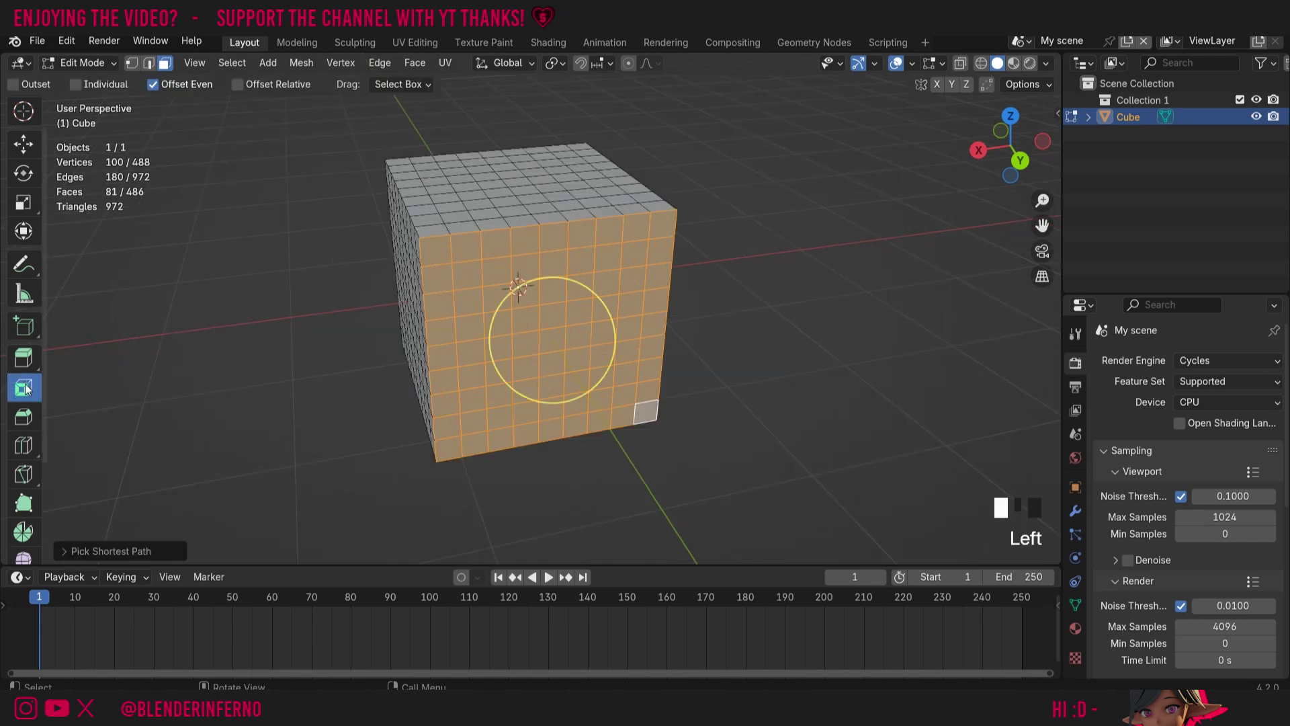
pyautogui.moveTo(521, 390); pyautogui.dragTo(531, 350)
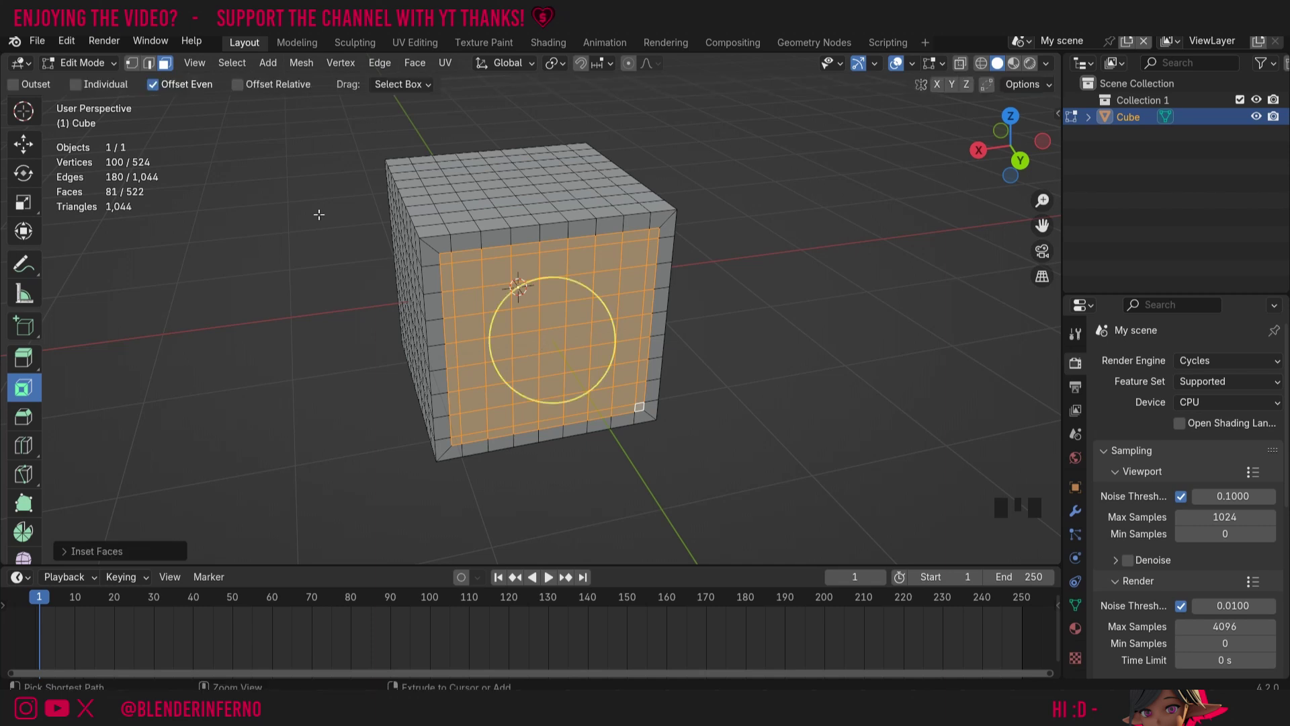
pyautogui.hotkey('ctrl', 'z')
pyautogui.scroll(8, 26, 218)
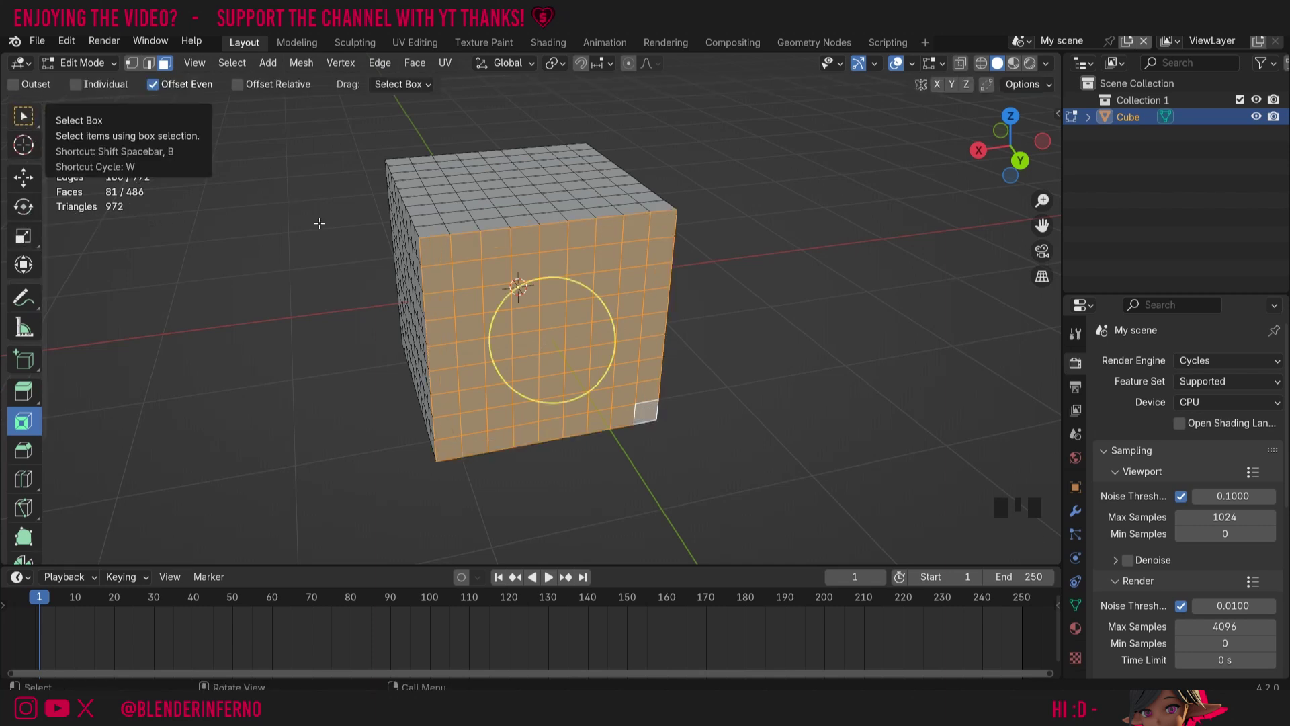
pyautogui.press('i')
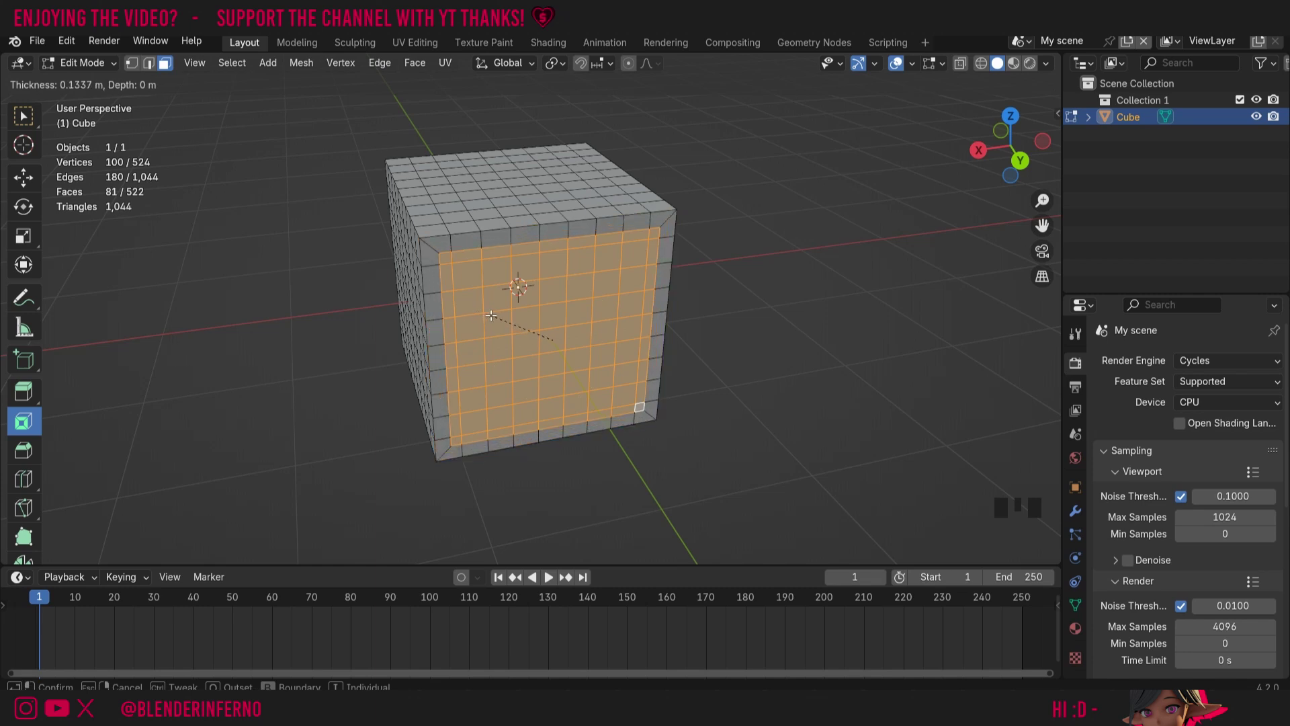
pyautogui.hotkey('ctrl', 'shift', 'z')
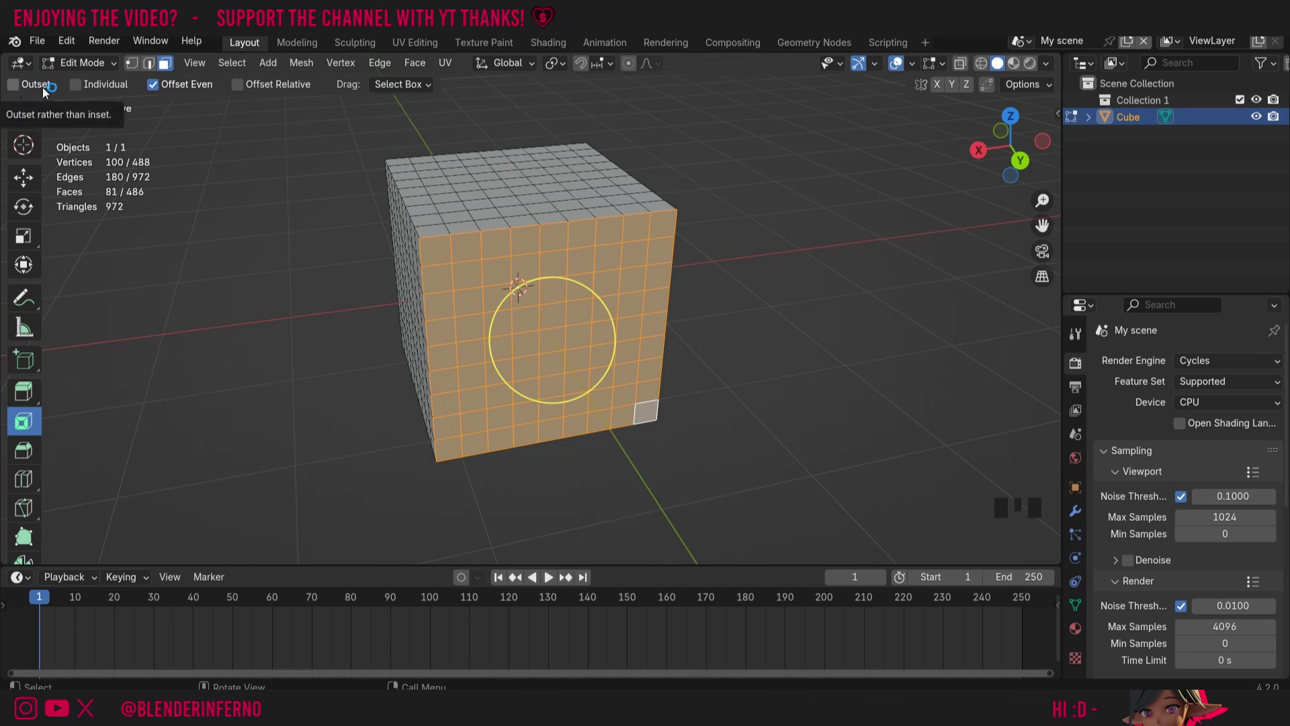
pyautogui.click(67, 87)
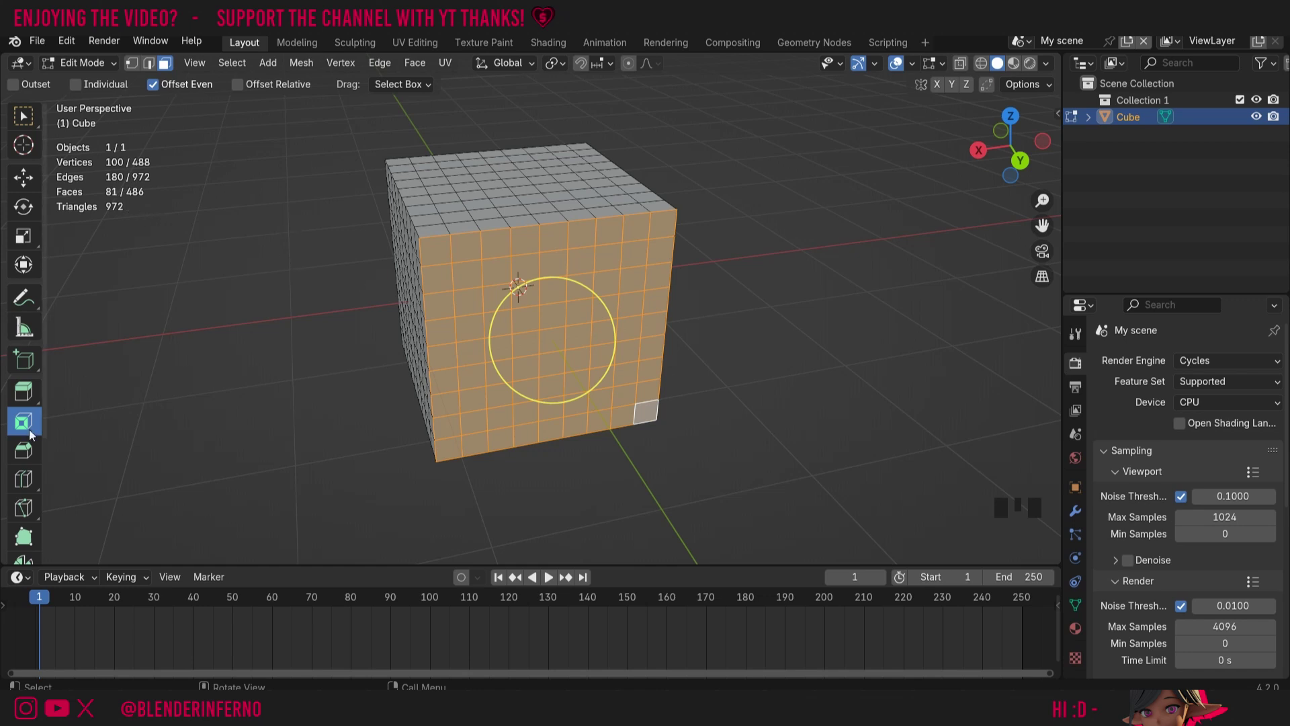
# Step: Inset the selected front faces and widen the inset thickness in the redo panel
pyautogui.click(23, 118)
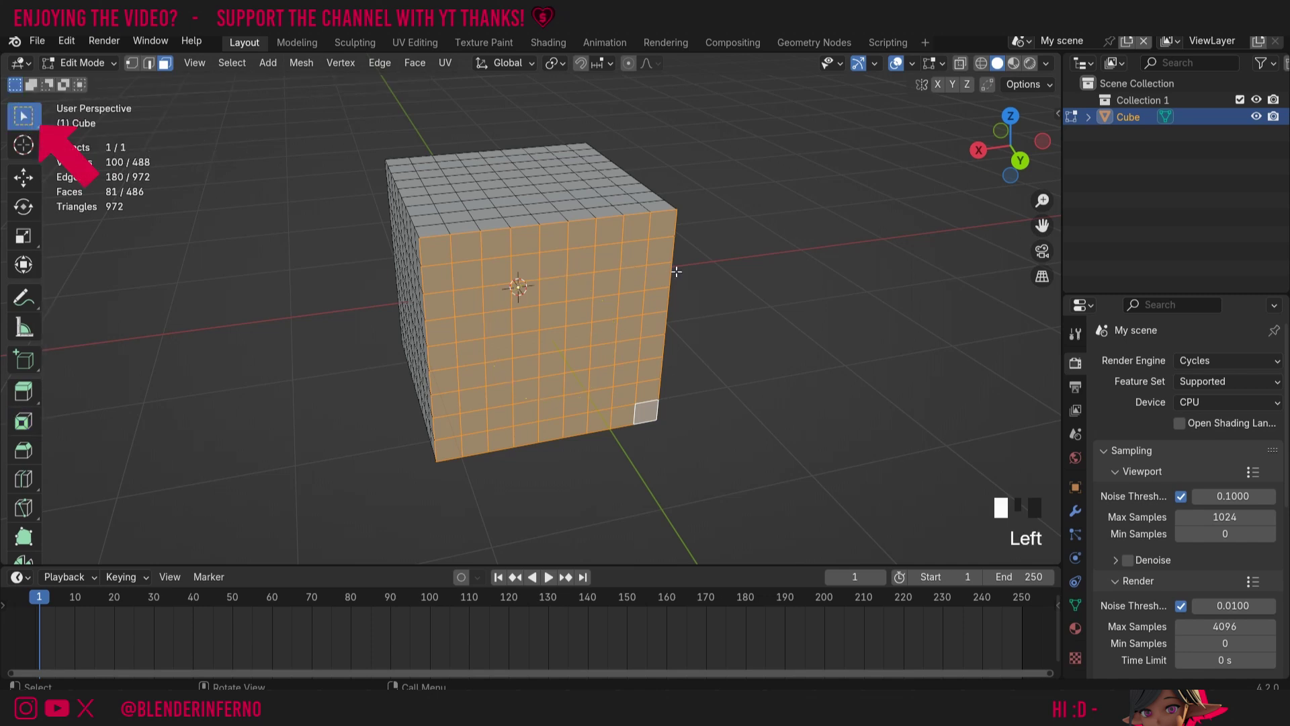
pyautogui.press('i')
pyautogui.click(178, 459)
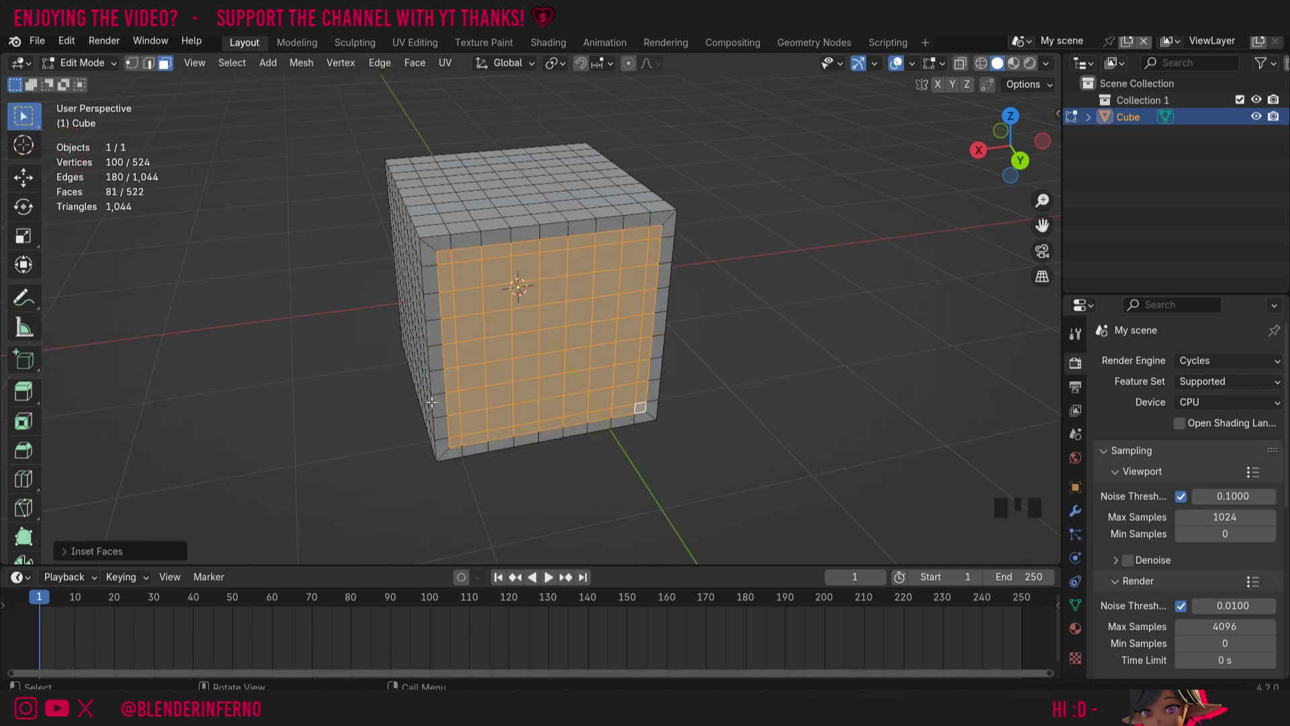
pyautogui.click(68, 552)
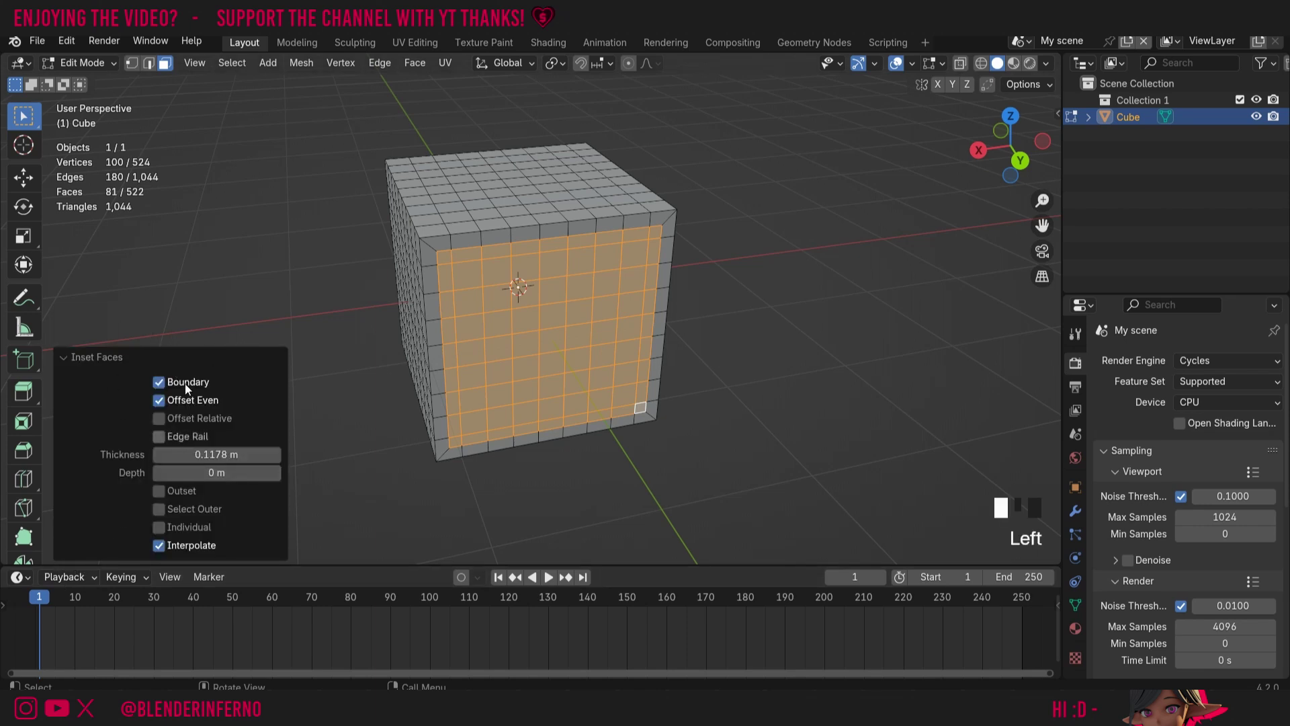
pyautogui.click(202, 456)
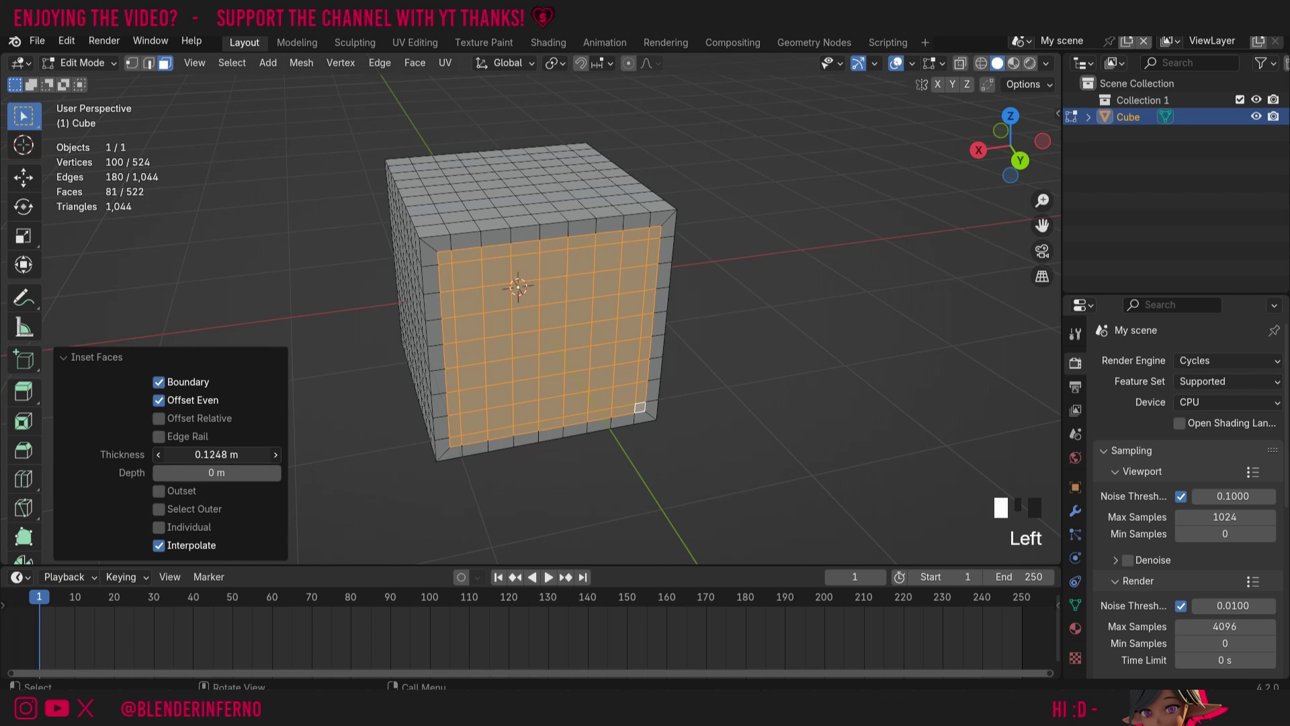
pyautogui.moveTo(202, 456)
pyautogui.mouseDown()
pyautogui.moveTo(242, 456)
pyautogui.moveTo(154, 456)
pyautogui.moveTo(191, 456)
pyautogui.moveTo(178, 455)
pyautogui.mouseUp()
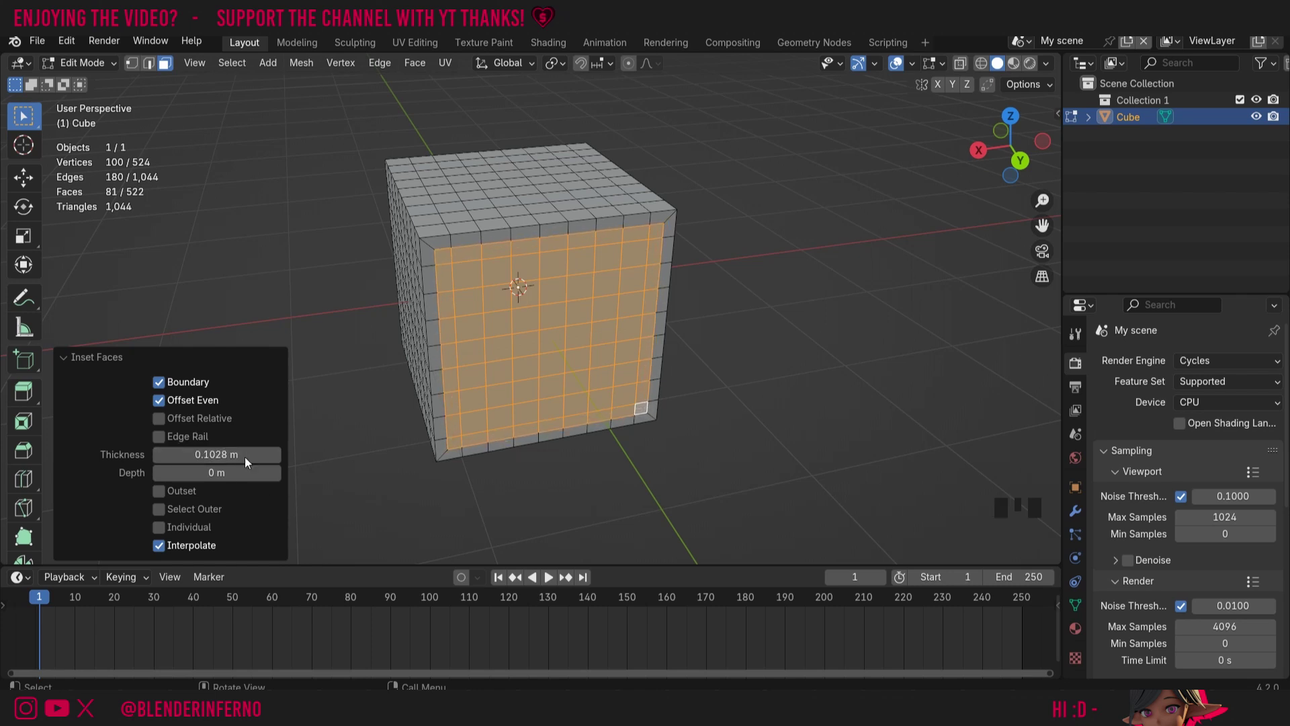
# Step: Set the inset Depth to 0
pyautogui.click(212, 473)
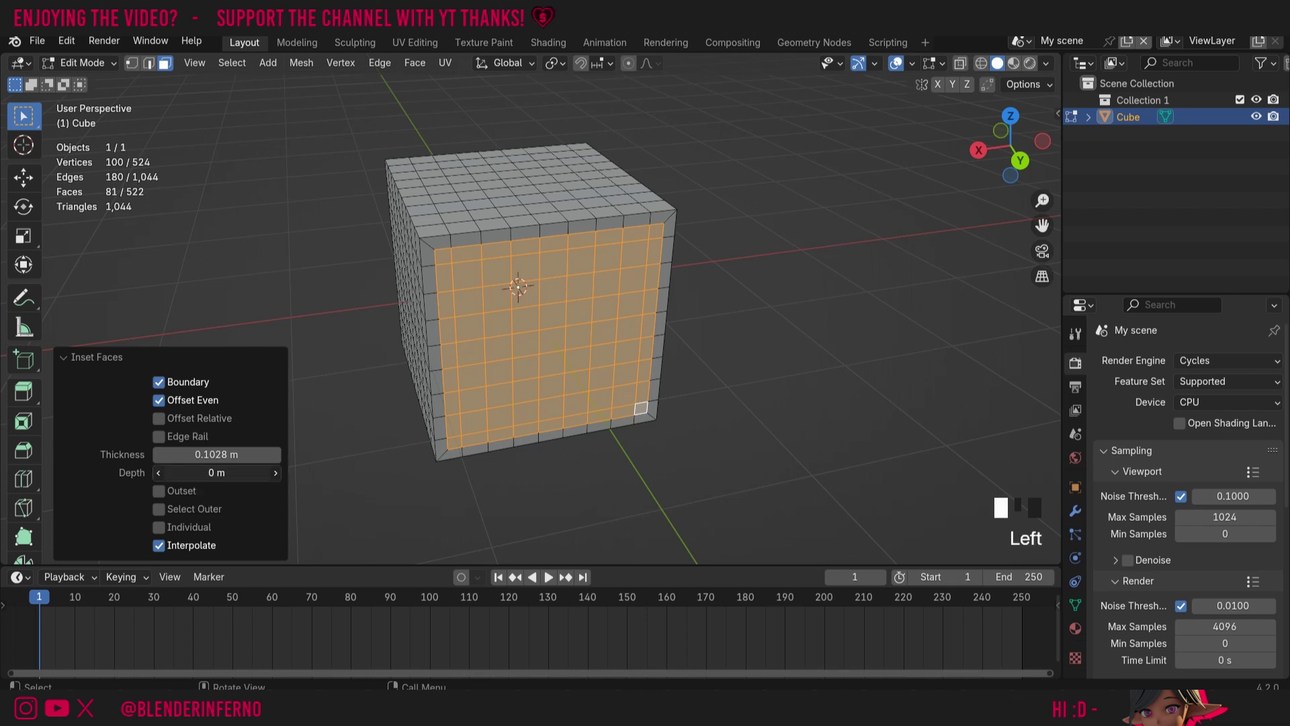
pyautogui.moveTo(212, 472)
pyautogui.mouseDown()
pyautogui.moveTo(114, 472)
pyautogui.moveTo(198, 472)
pyautogui.mouseUp()
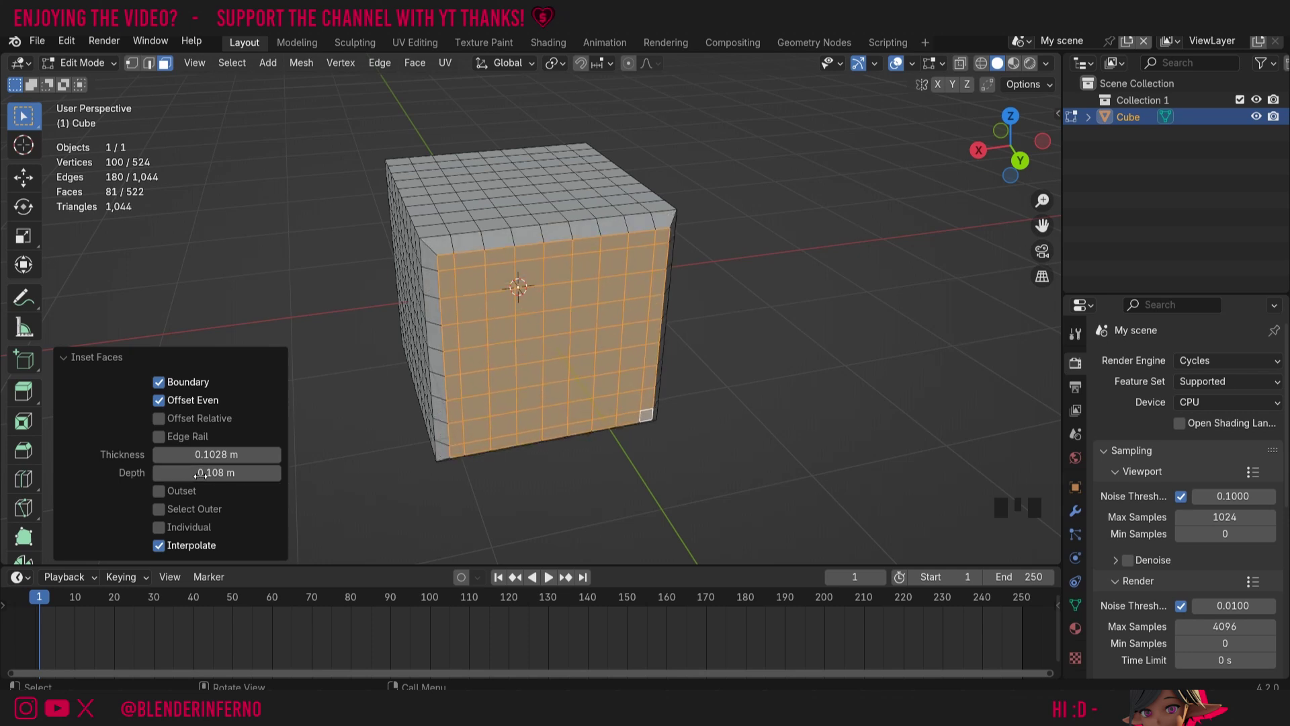
pyautogui.click(198, 472)
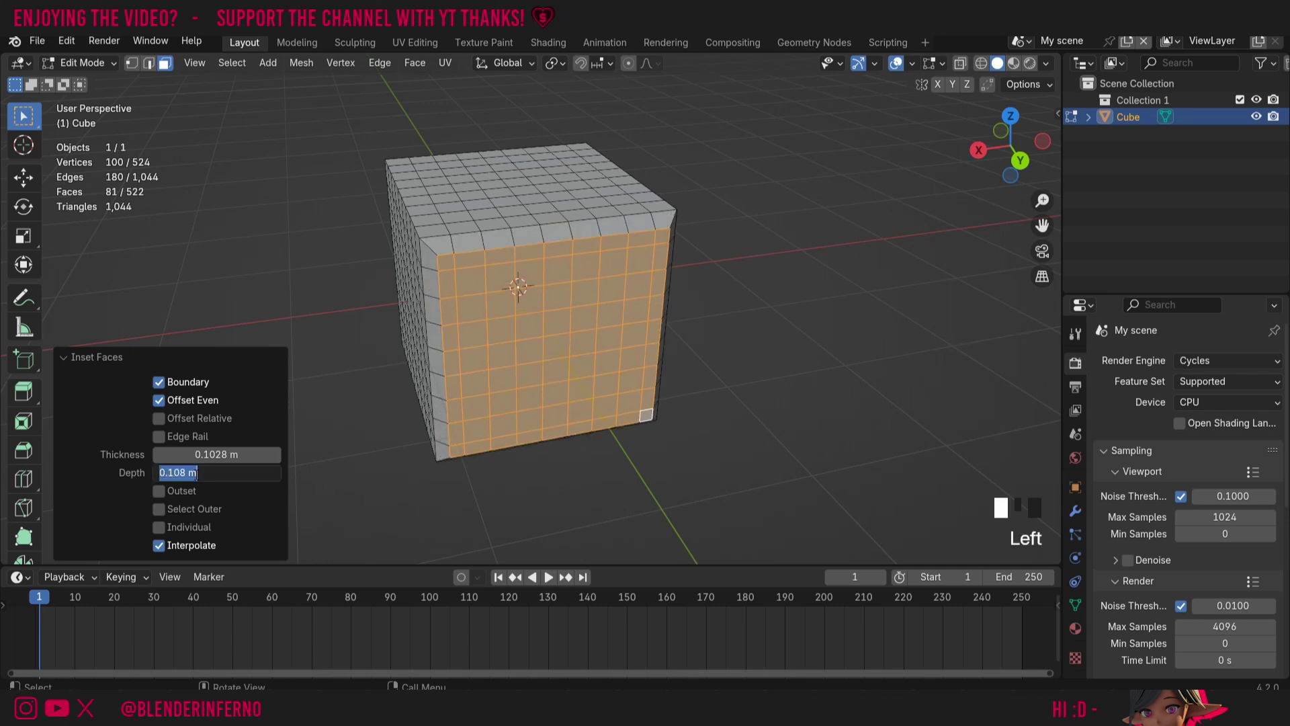
pyautogui.write('0')
pyautogui.press('Return')
# Step: Try thinner Individual insets, then return to one region inset 0.0508 m thick
pyautogui.click(191, 529)
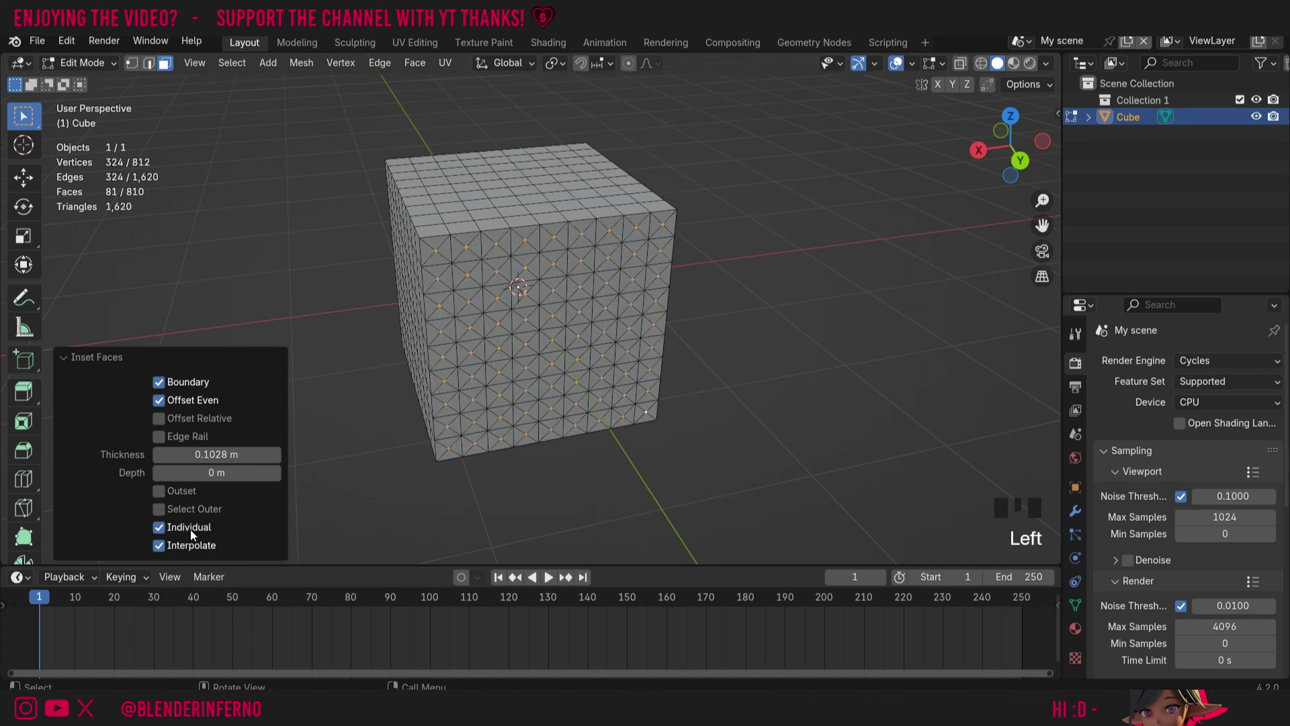
pyautogui.click(243, 455)
pyautogui.moveTo(244, 455); pyautogui.dragTo(218, 455)
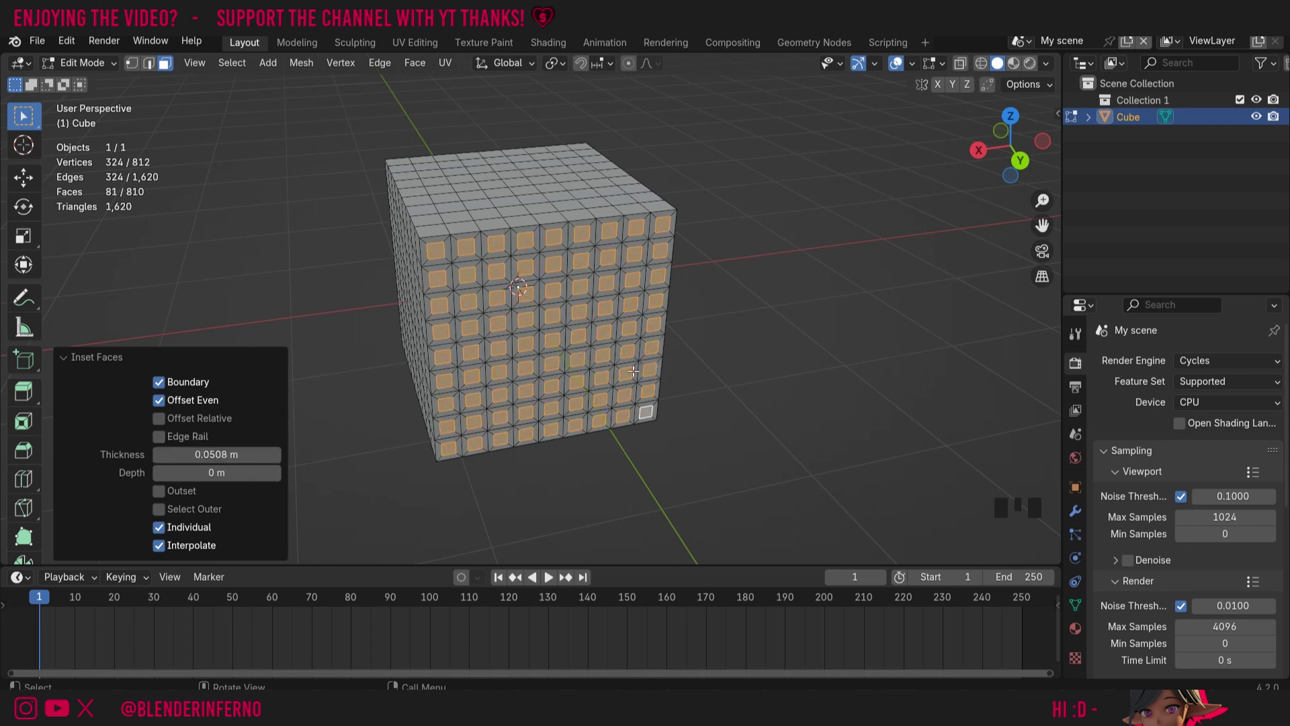
pyautogui.click(168, 526)
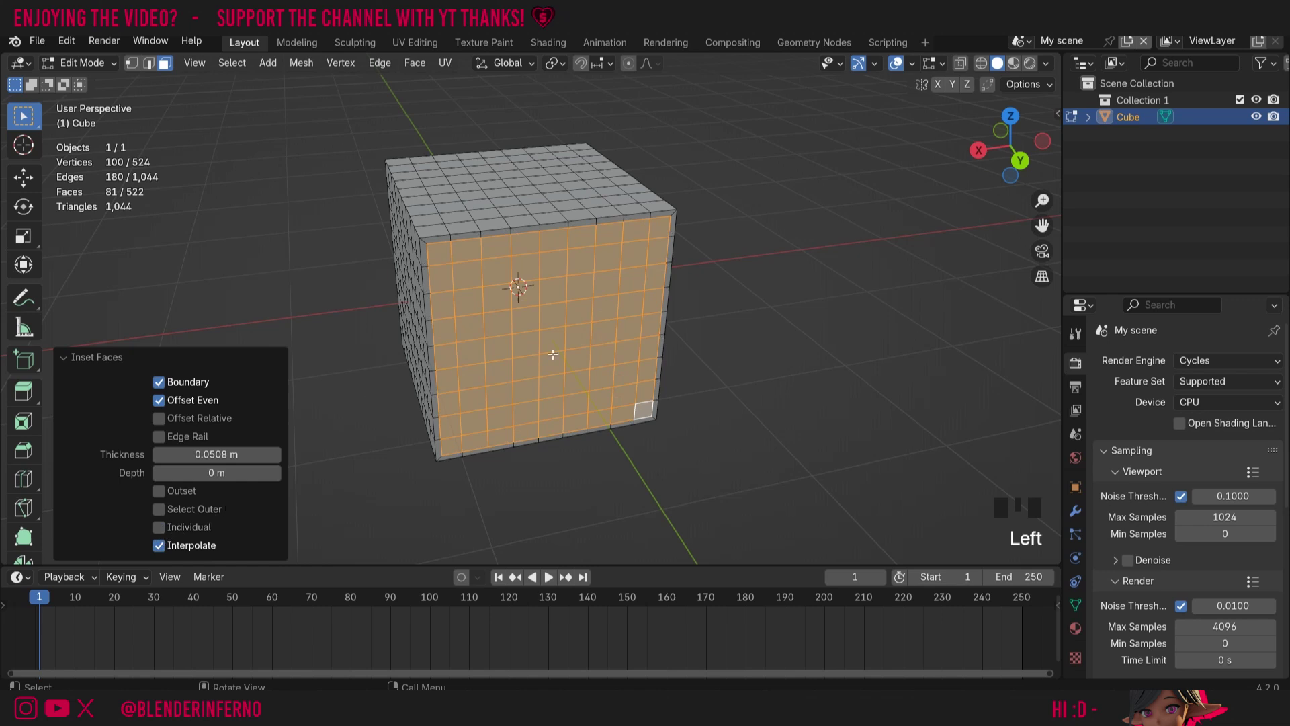
# Step: Undo and re-inset the front faces as individual insets at 0.04035 m
pyautogui.hotkey('ctrl', 'z')
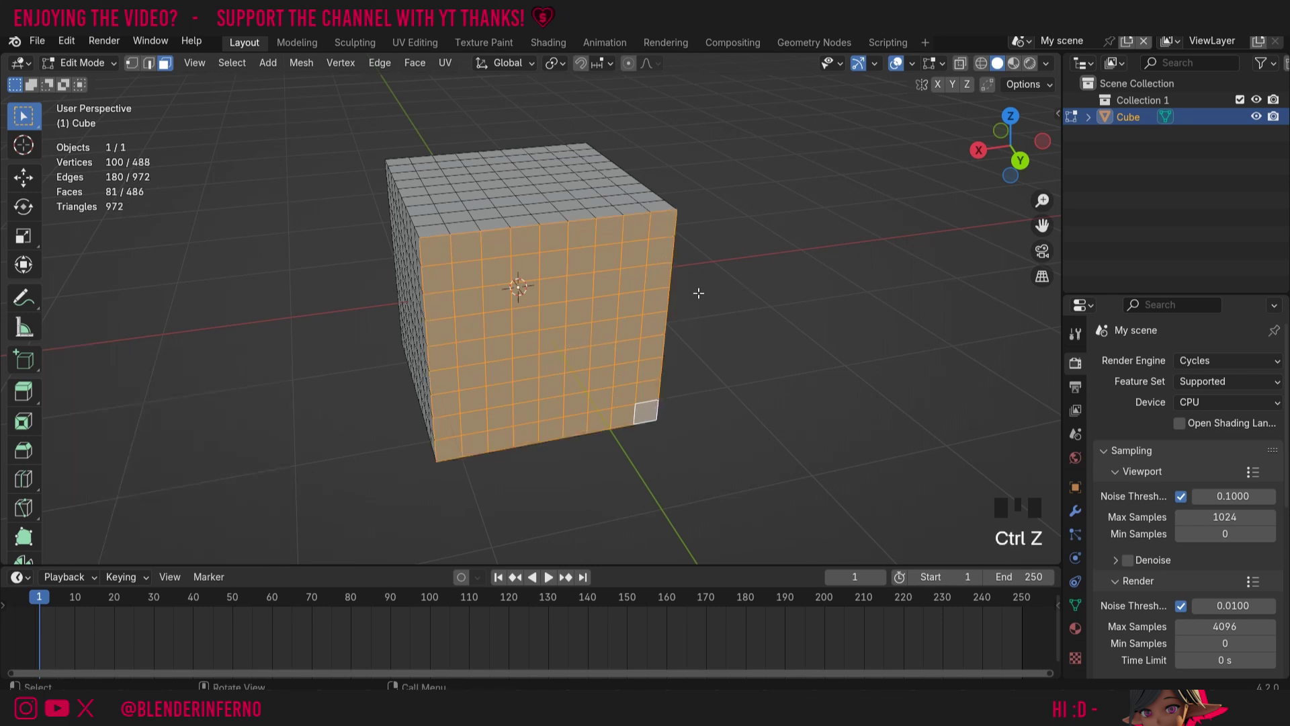
pyautogui.press('i')
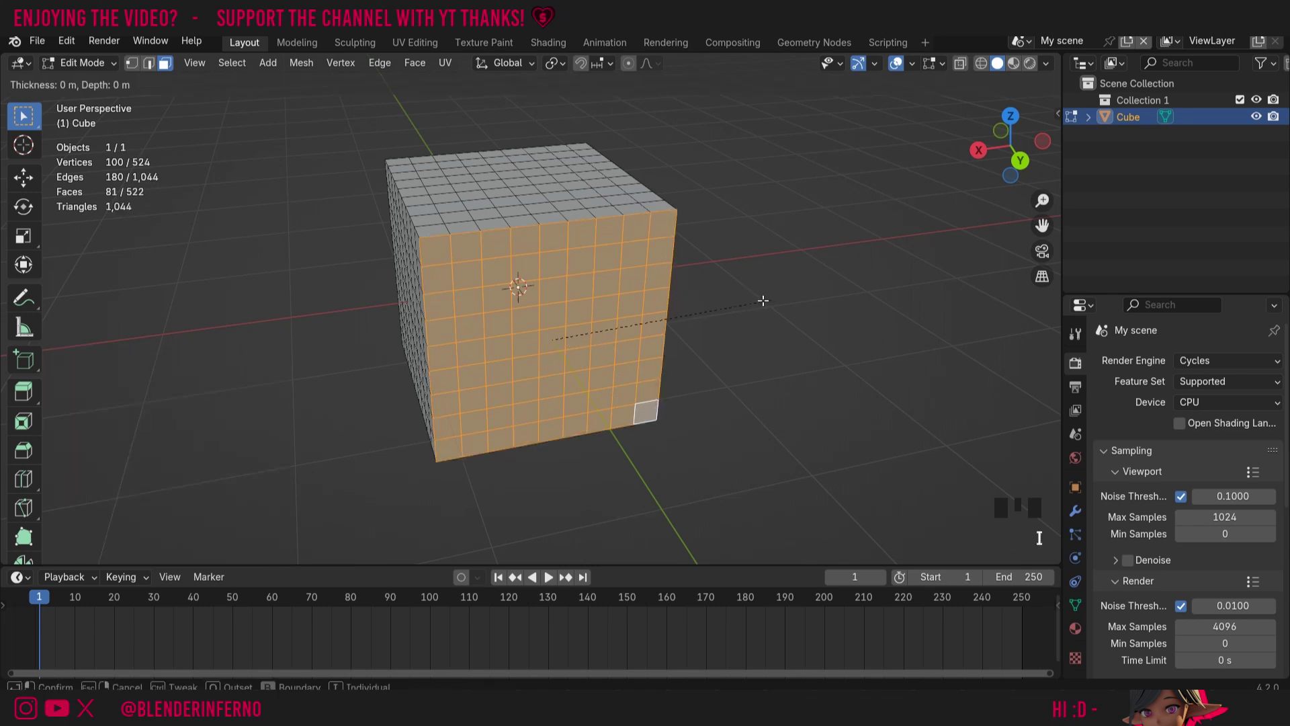
pyautogui.press('i')
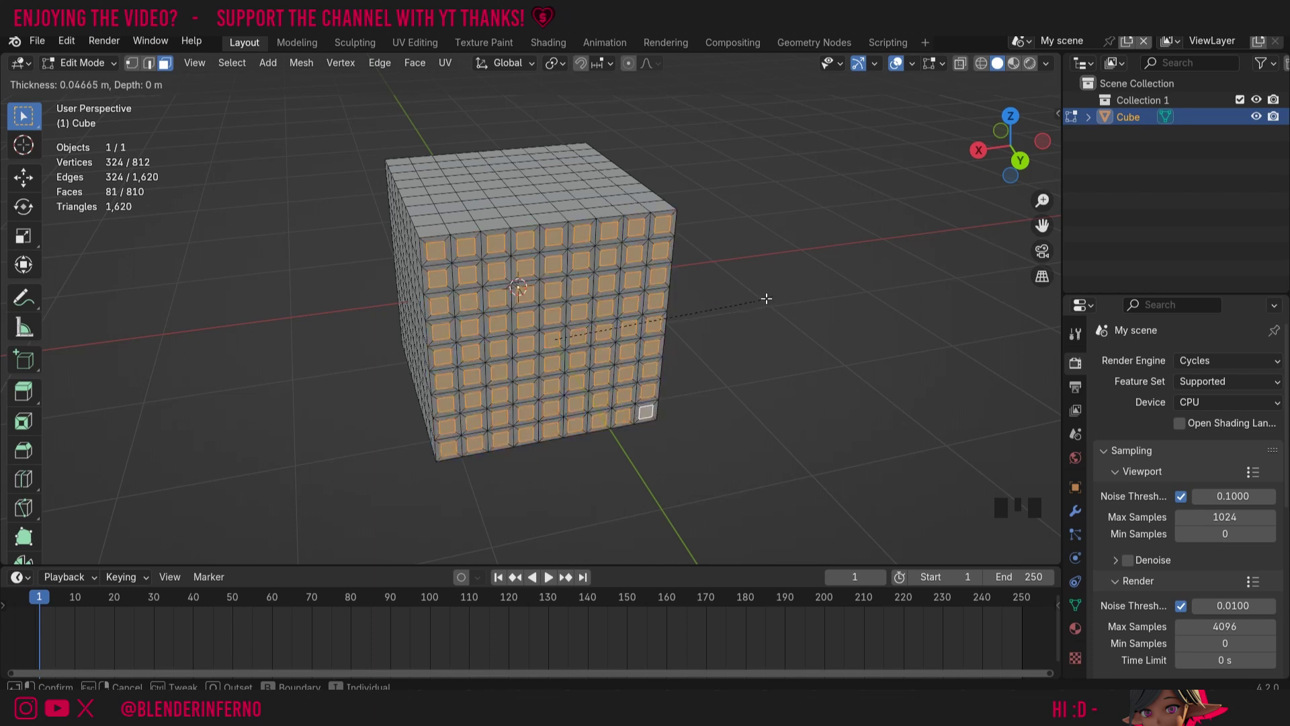
pyautogui.click(766, 299)
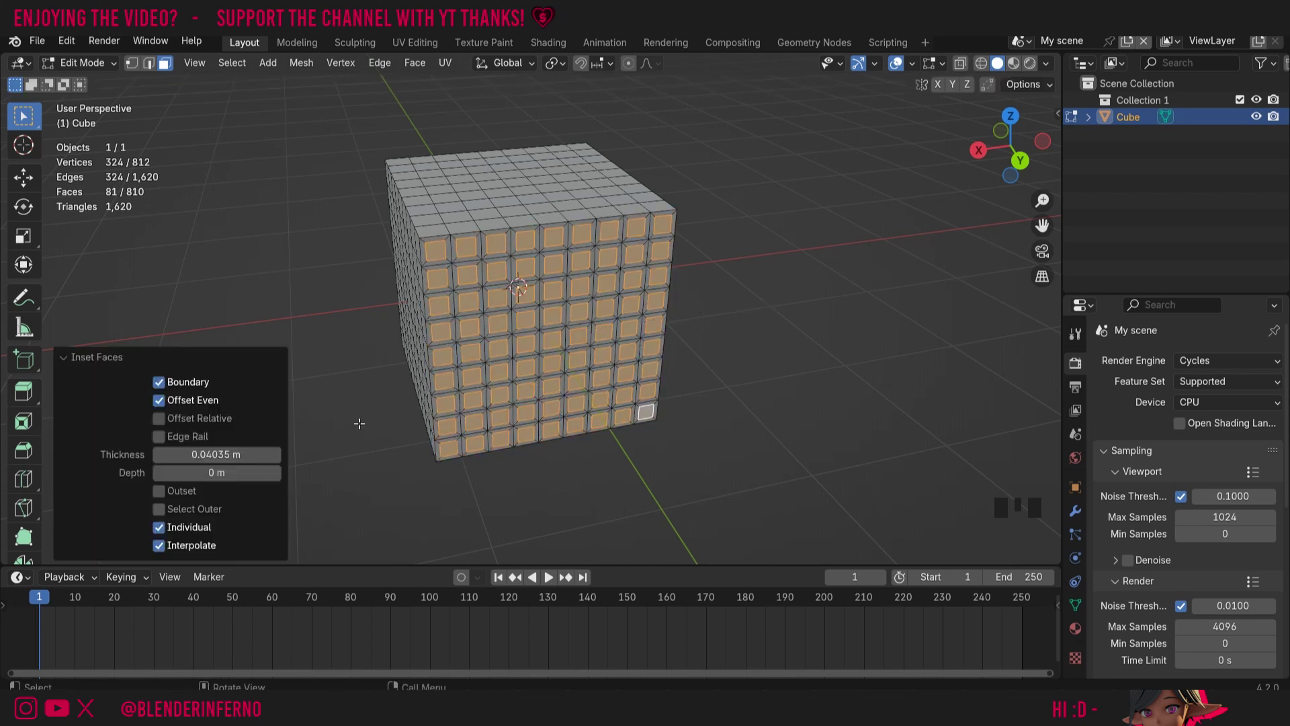
# Step: Switch back to a region inset and enable Select Outer to pick the border faces
pyautogui.click(179, 528)
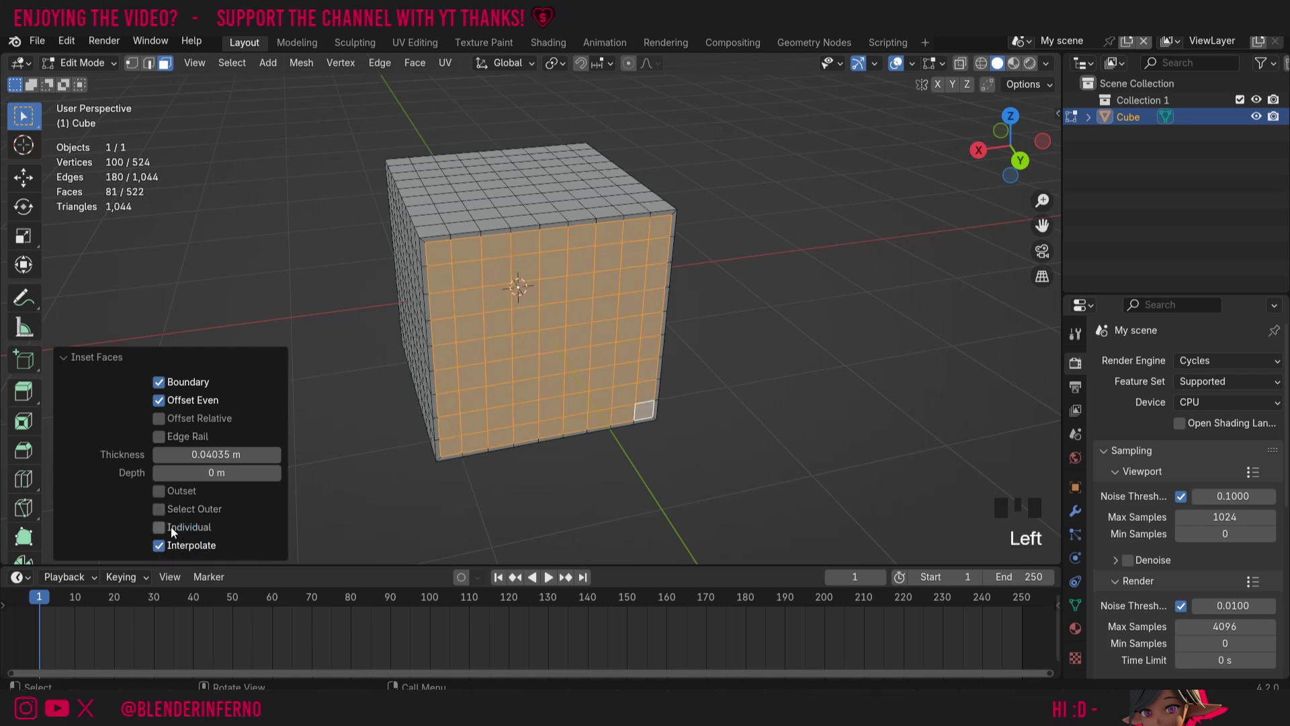
pyautogui.doubleClick(195, 510)
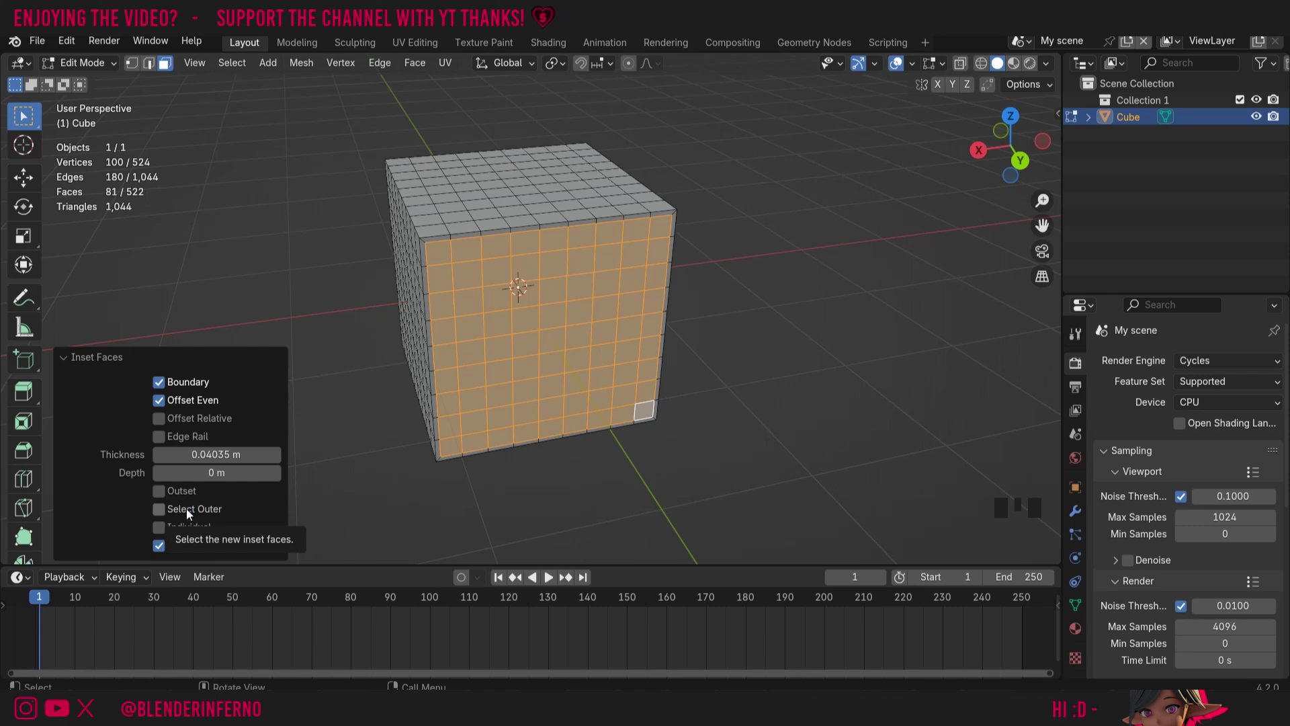
pyautogui.click(186, 509)
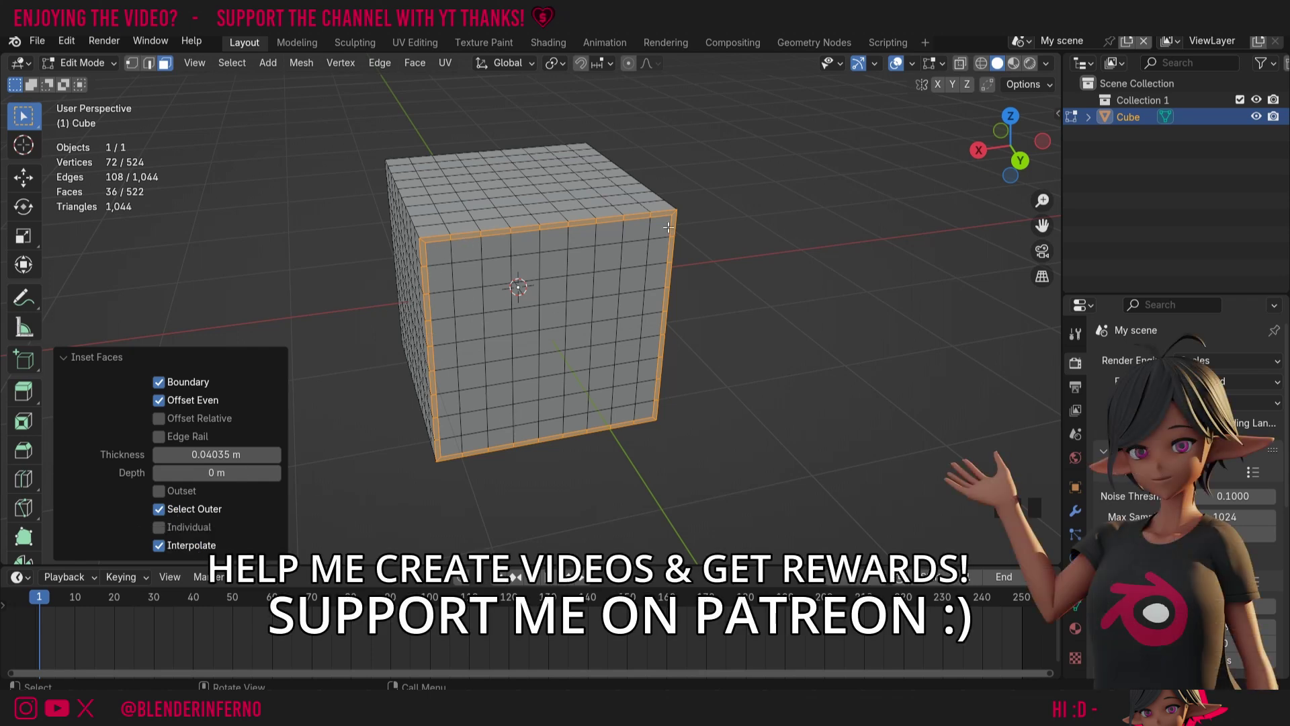
# Step: Turn off Select Outer, trial an Outset at 0.1403 m thickness, then undo it
pyautogui.click(161, 509)
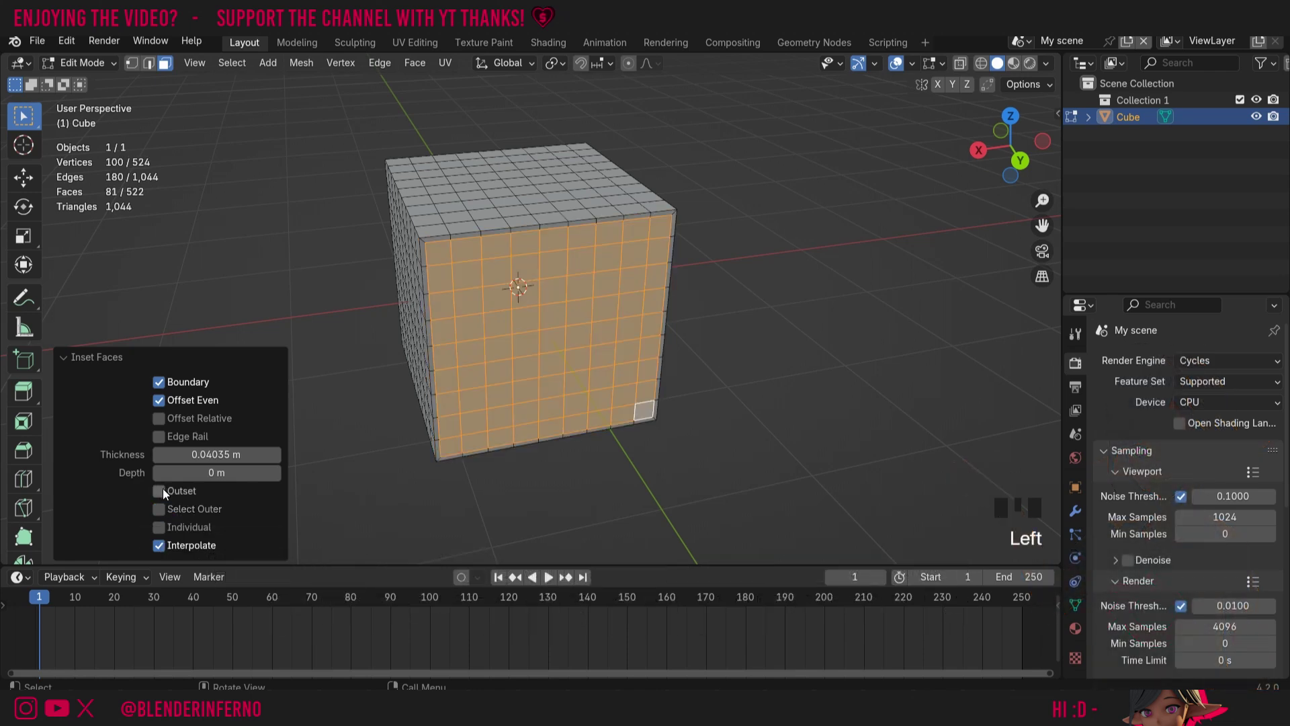
pyautogui.click(159, 490)
pyautogui.moveTo(215, 454); pyautogui.dragTo(254, 456)
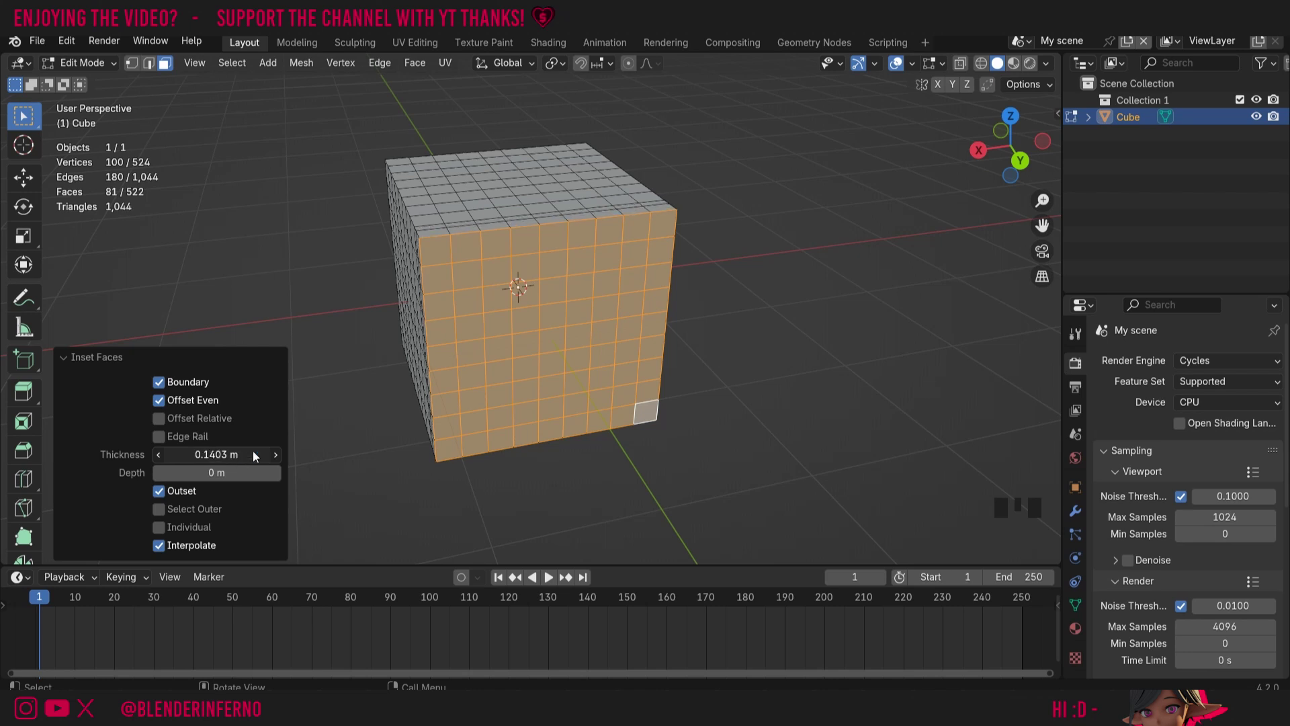
pyautogui.moveTo(743, 288); pyautogui.dragTo(483, 233, button='middle')
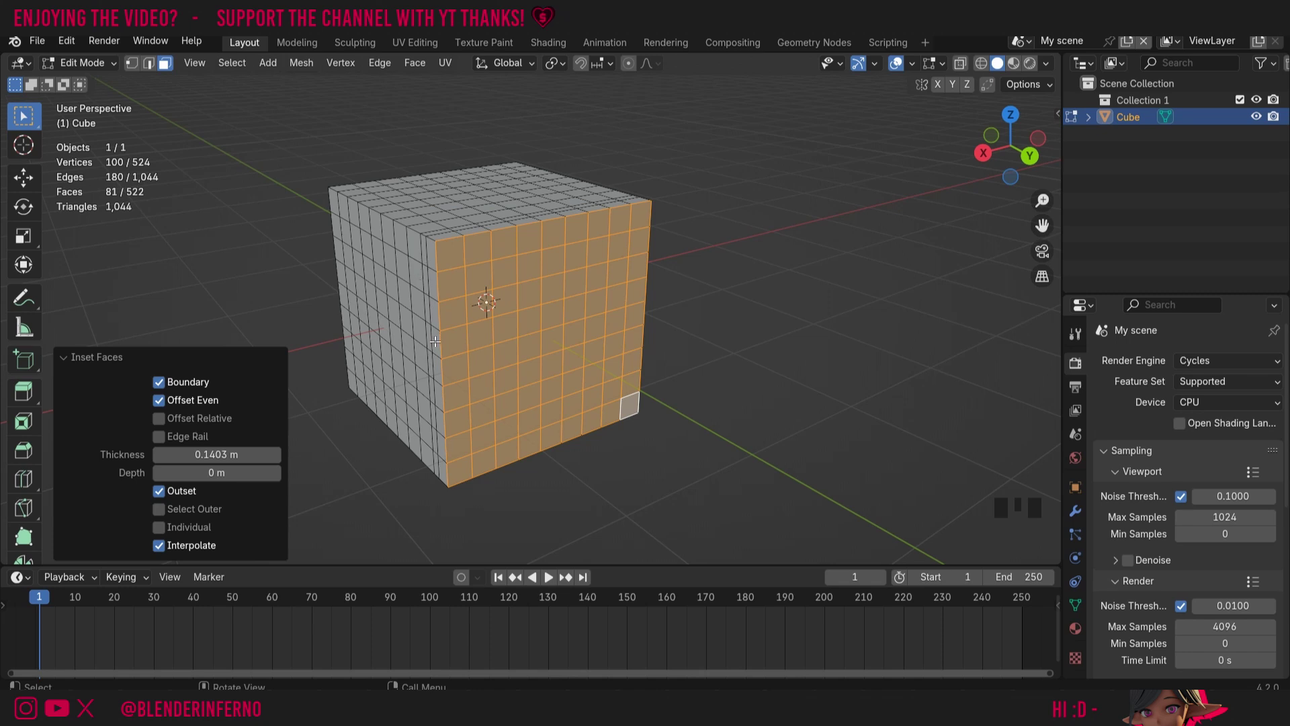
pyautogui.hotkey('ctrl', 'z')
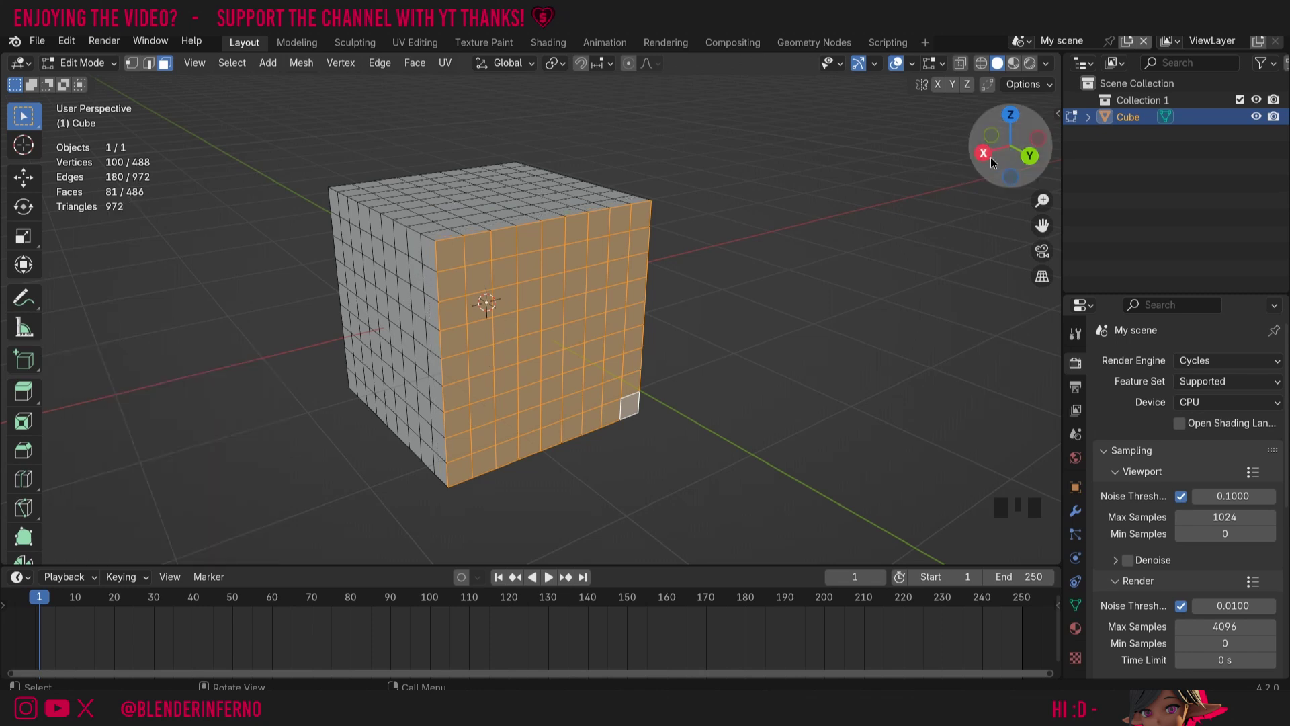
pyautogui.moveTo(991, 158); pyautogui.dragTo(901, 224)
# Step: Add a cylinder, move it −3.6577 m along X beside the cube, and loop-select its side faces
pyautogui.hotkey('shift', 'a')
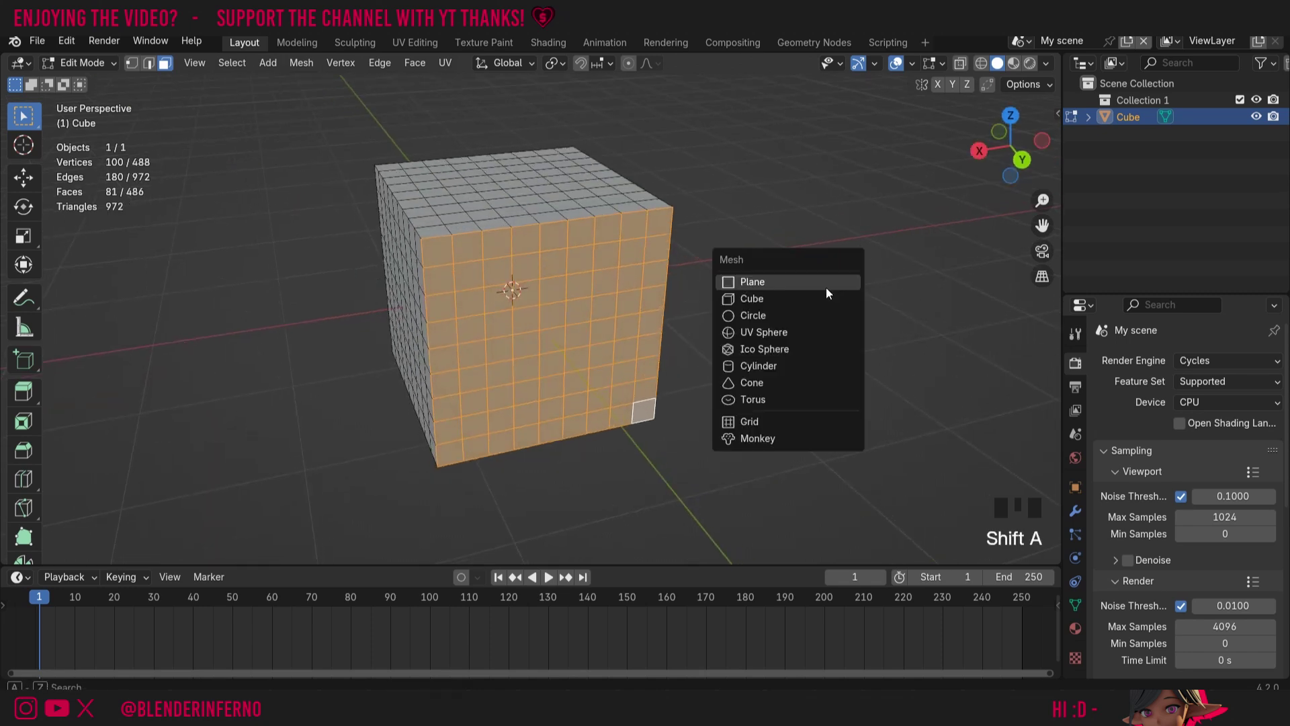
pyautogui.click(768, 364)
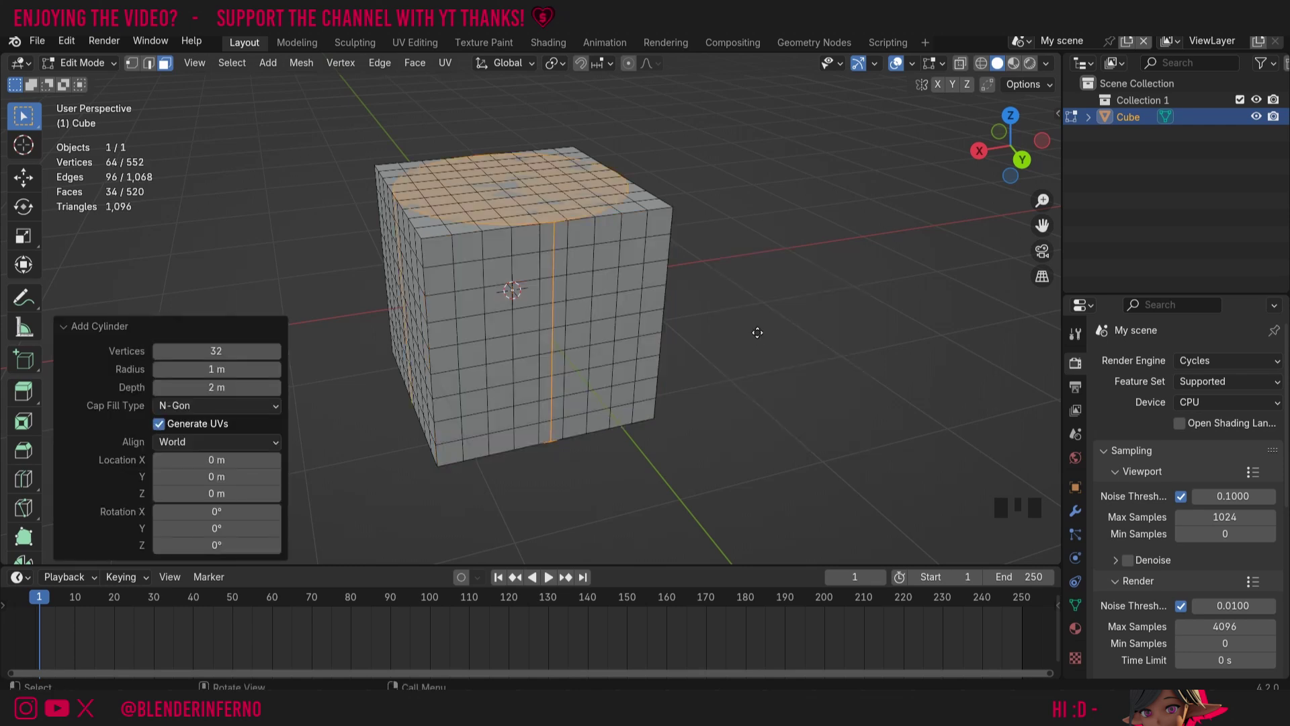
pyautogui.press('g')
pyautogui.press('x')
pyautogui.click(744, 169)
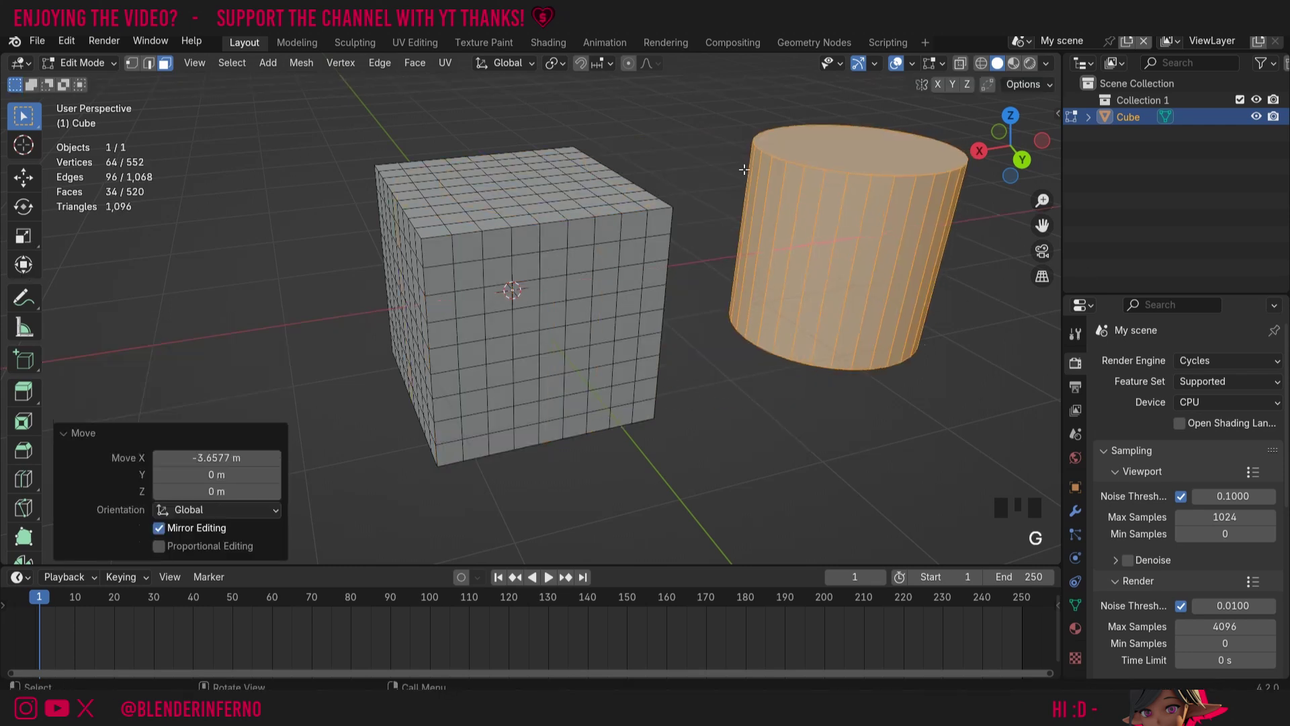
pyautogui.moveTo(1042, 225); pyautogui.dragTo(760, 275)
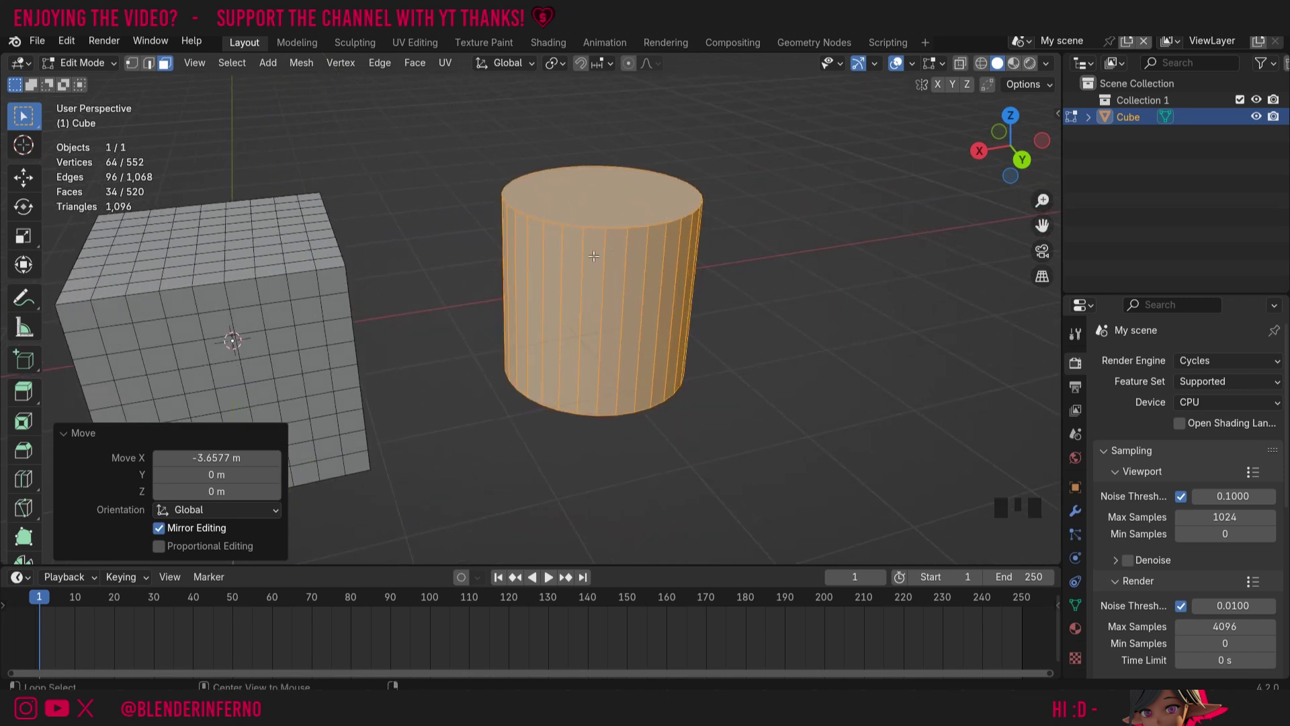
pyautogui.keyDown('alt'); pyautogui.click(600, 258); pyautogui.keyUp('alt')
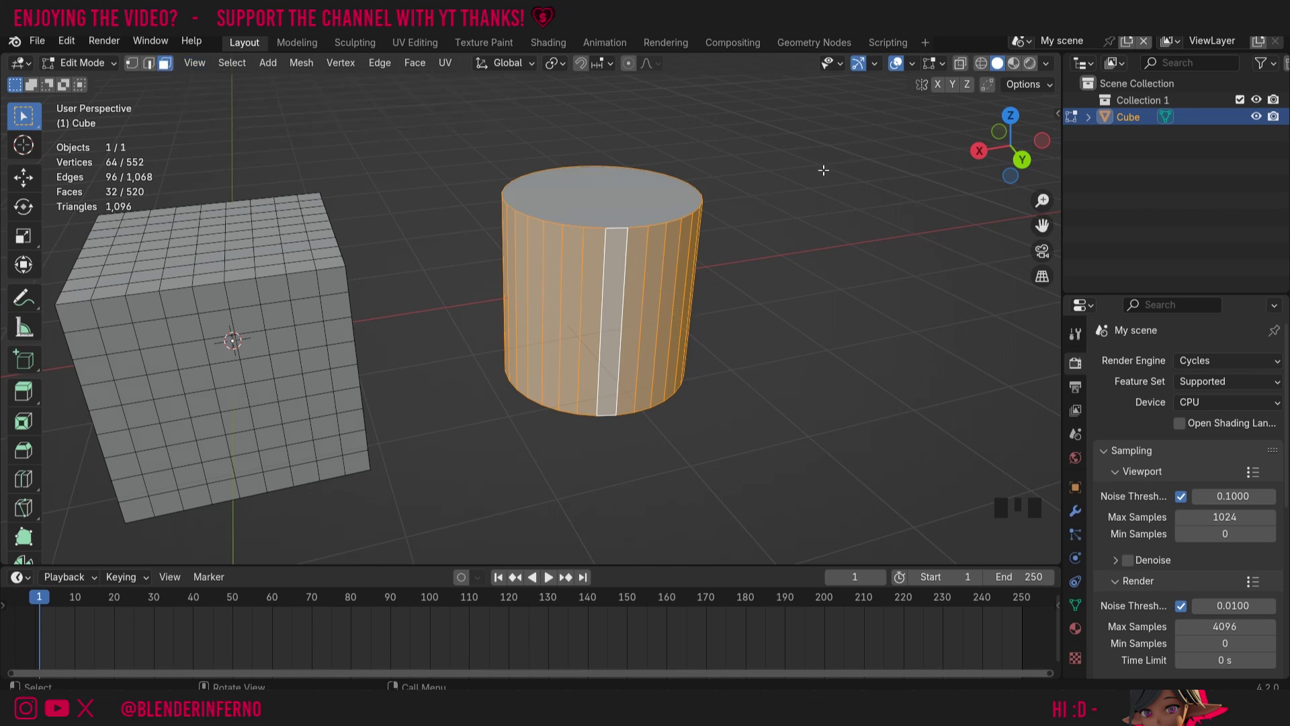
# Step: Inset the cylinder's side faces as one region with 0.1238 m thickness
pyautogui.press('i')
pyautogui.press('i')
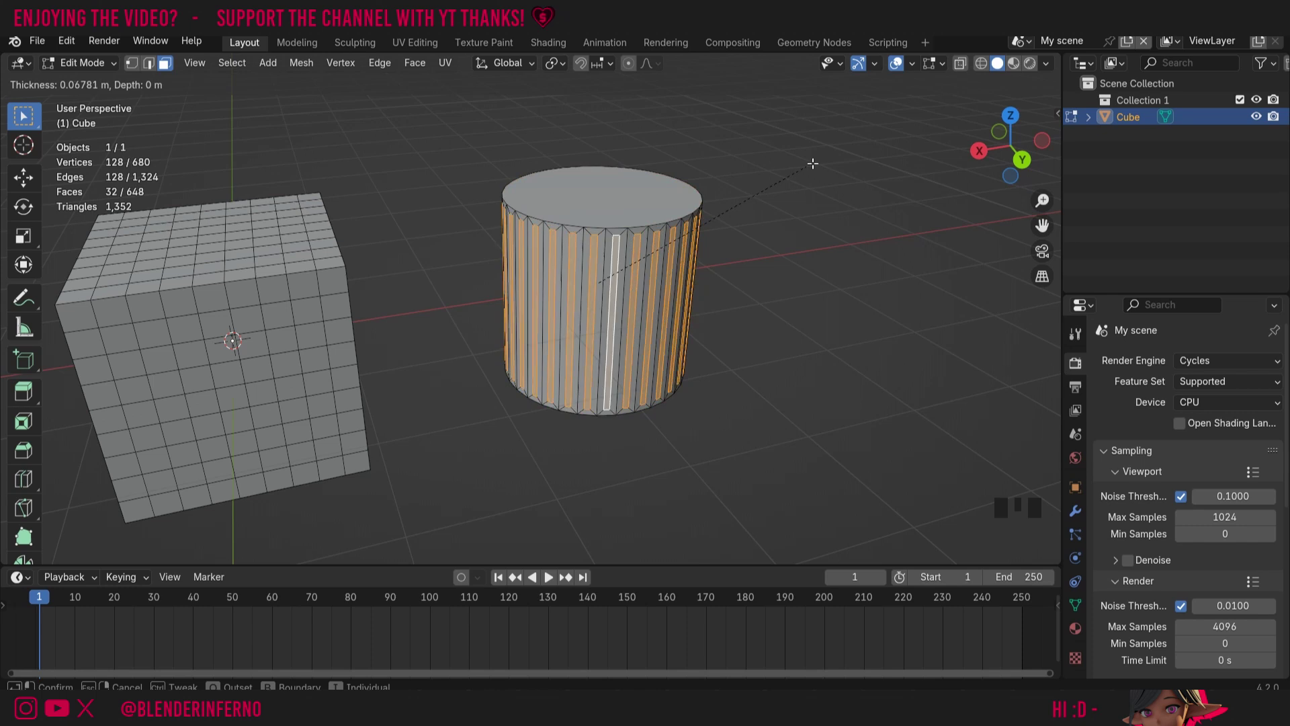
pyautogui.click(812, 163)
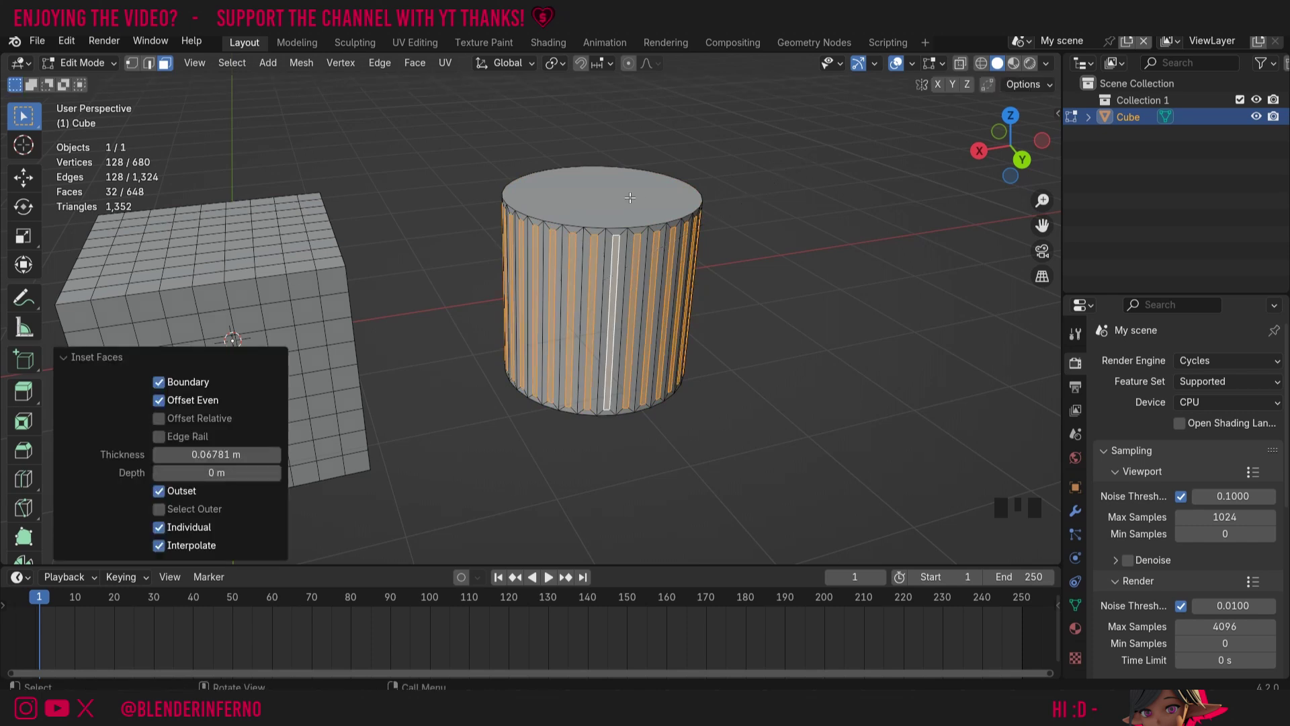
pyautogui.click(160, 527)
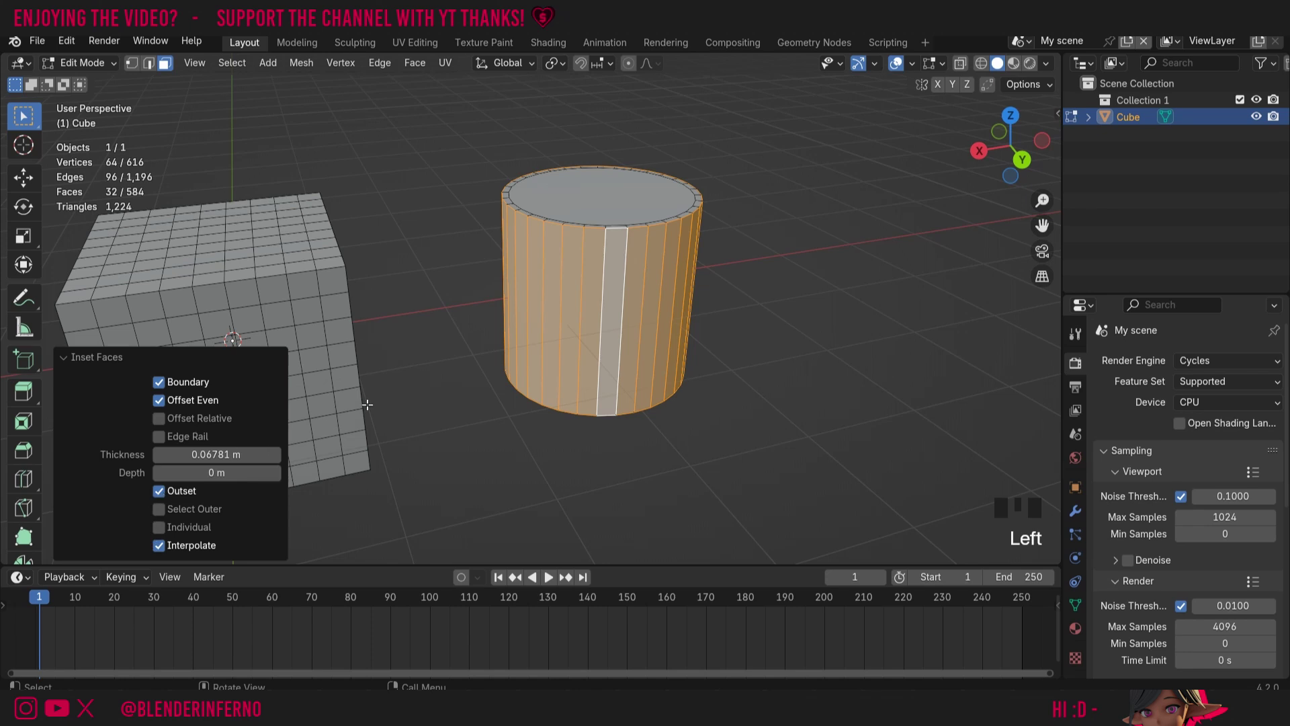
pyautogui.moveTo(212, 454); pyautogui.dragTo(198, 418)
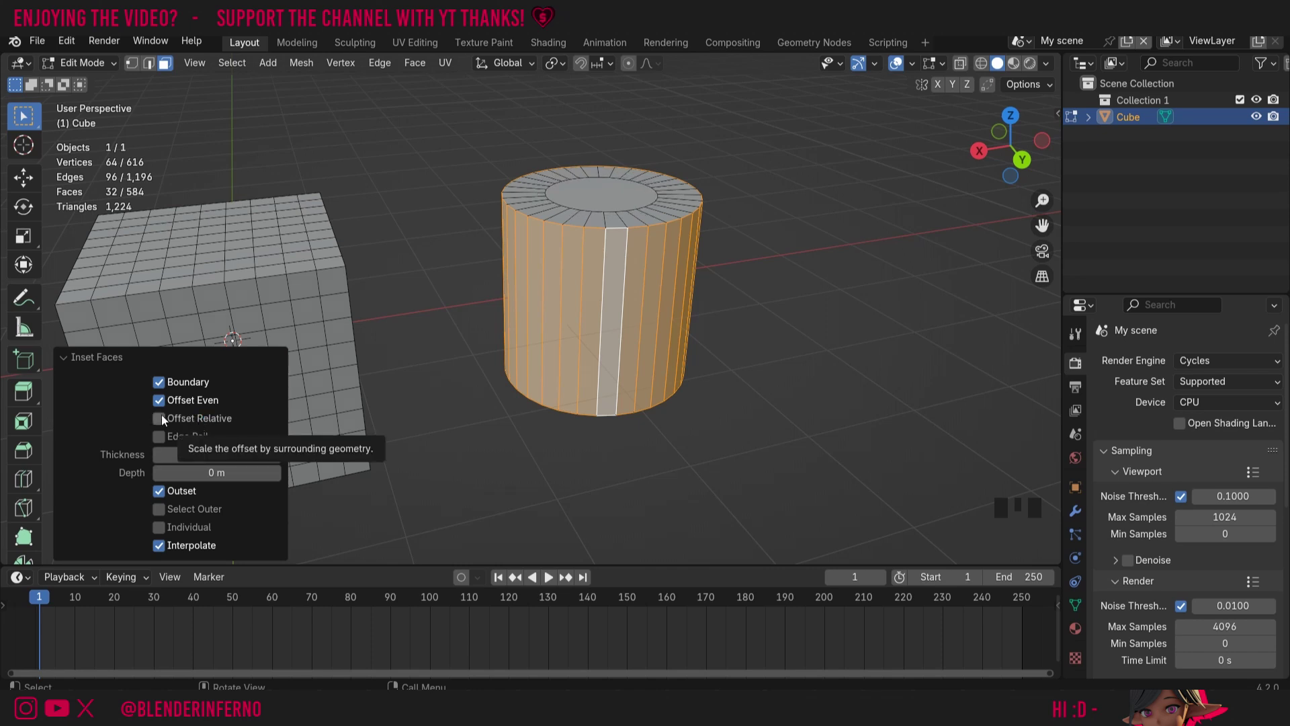
pyautogui.click(168, 357)
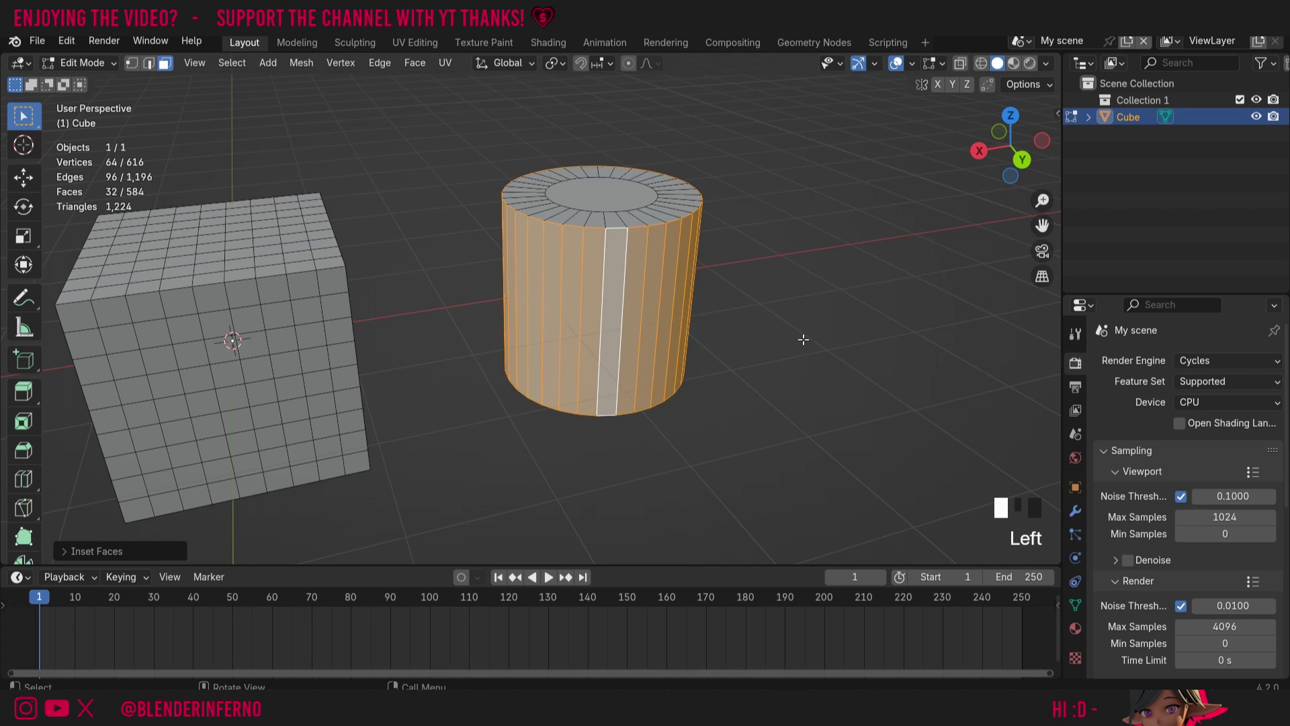